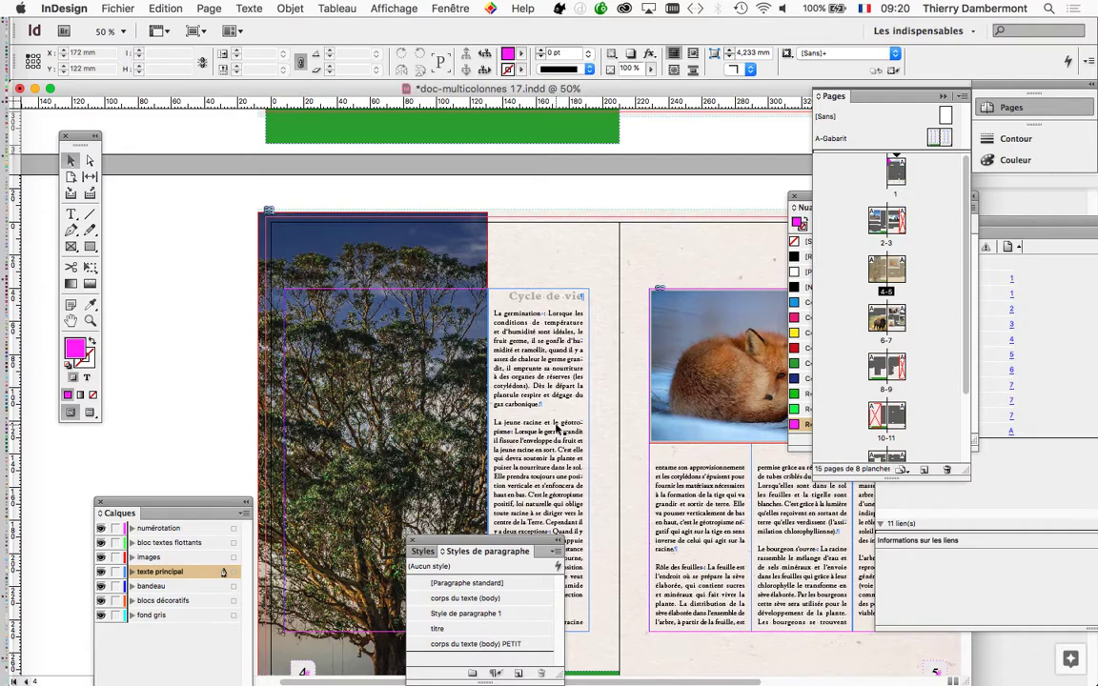
# Step: Show the Calques panel and place it beside the upper part of page 1
pyautogui.scroll(15, 558, 429)
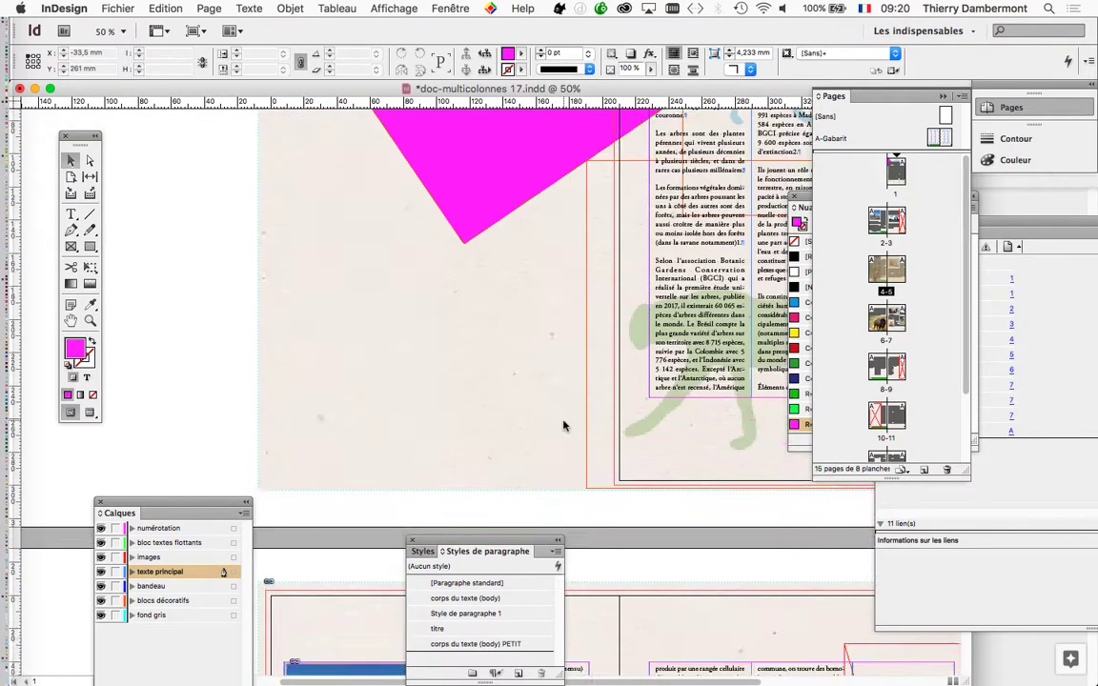
pyautogui.scroll(4, 564, 426)
pyautogui.scroll(-10, 566, 429)
pyautogui.scroll(8, 628, 340)
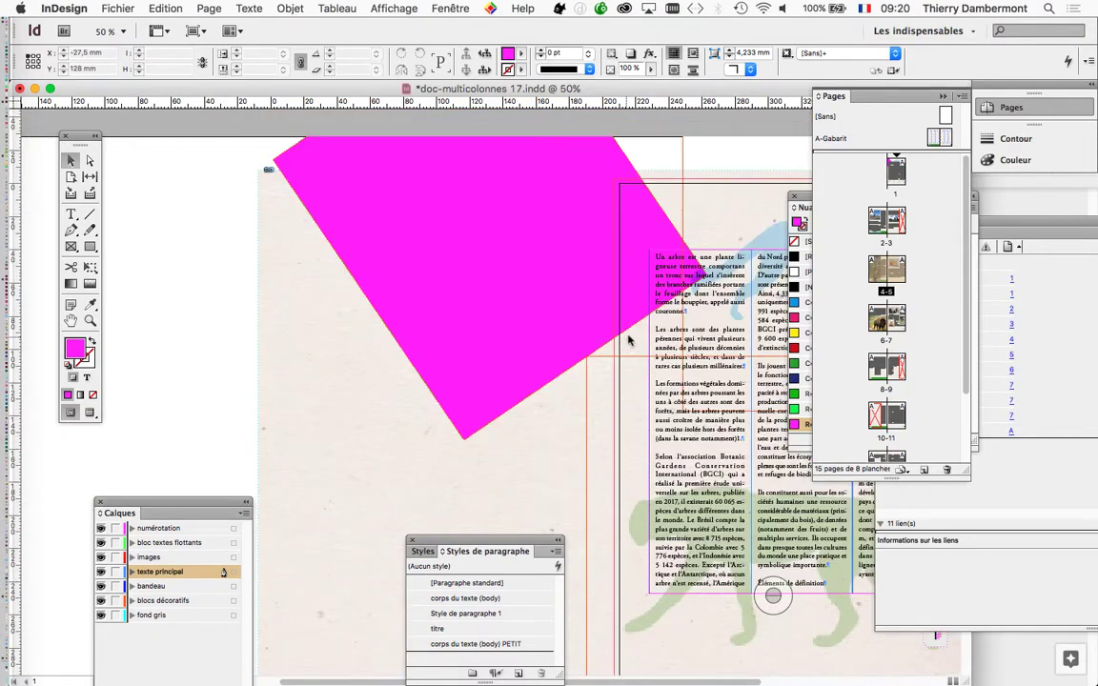
pyautogui.hscroll(8, 576, 357)
pyautogui.scroll(1, 436, 365)
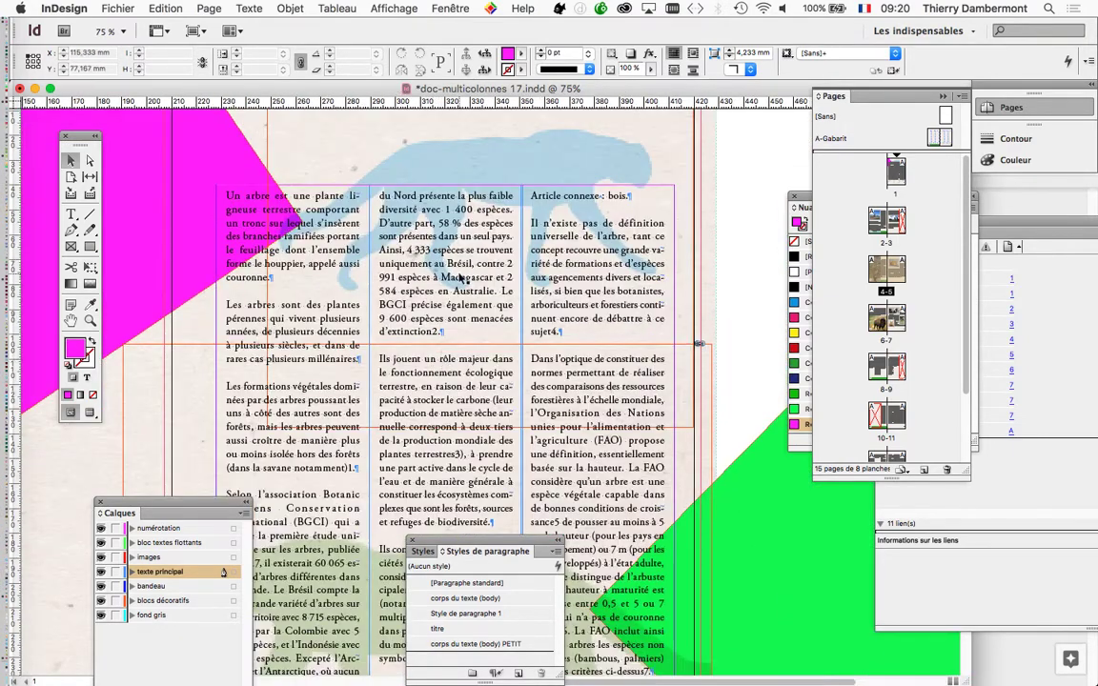
pyautogui.scroll(3, 458, 277)
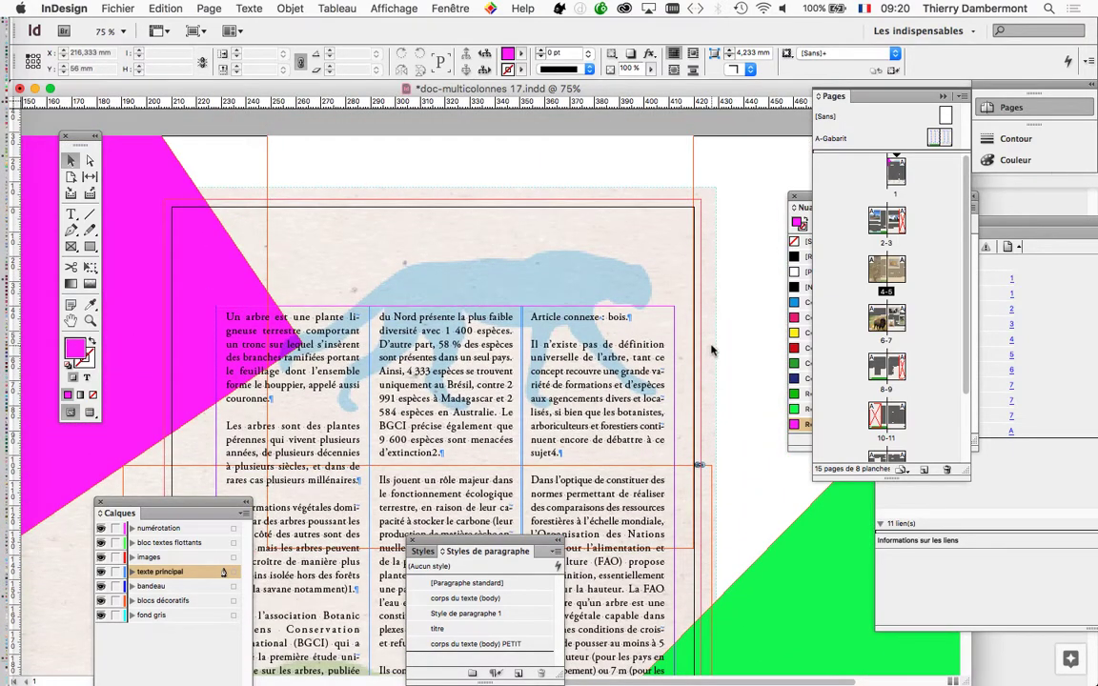
pyautogui.click(450, 8)
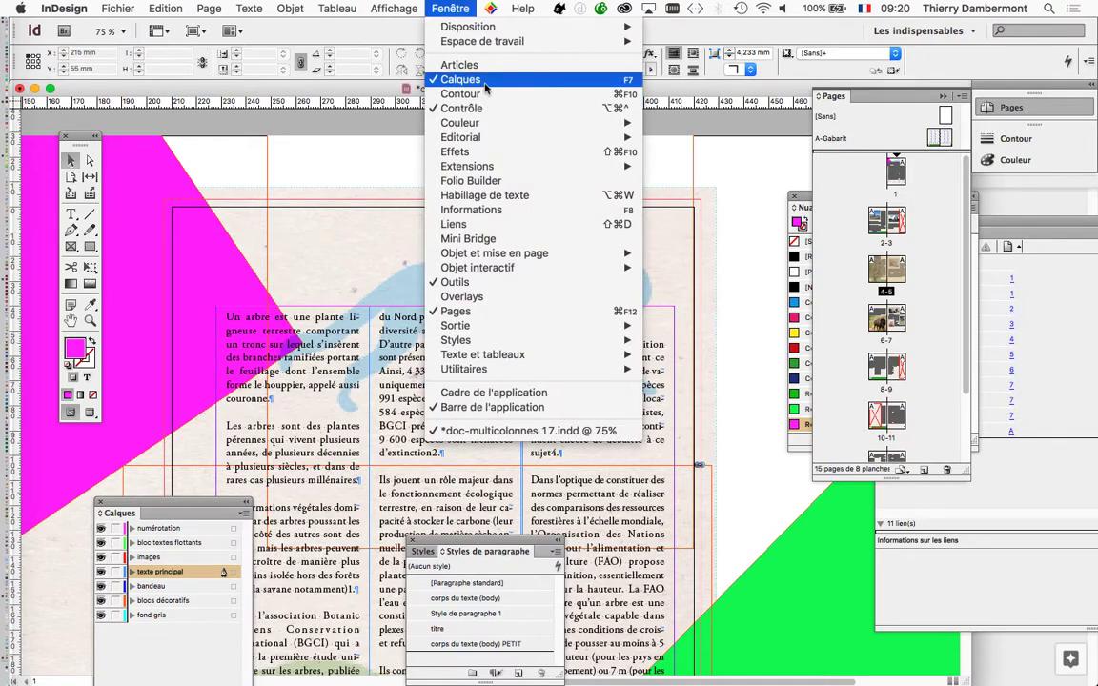
pyautogui.click(485, 84)
pyautogui.click(453, 8)
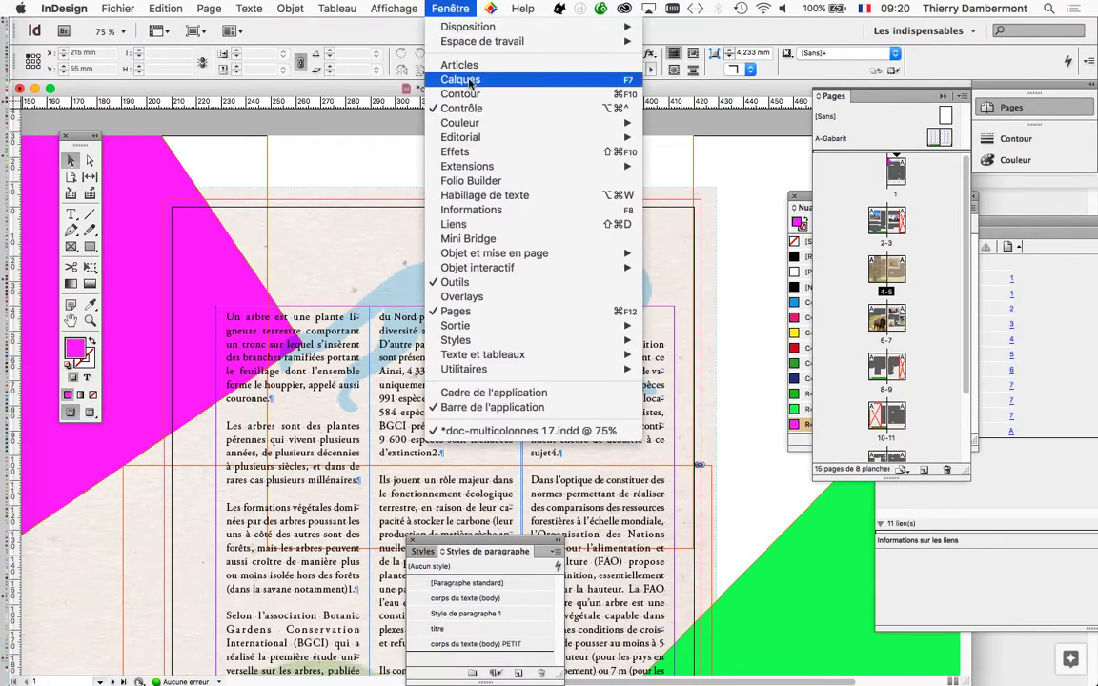
pyautogui.click(470, 84)
pyautogui.moveTo(176, 505); pyautogui.dragTo(722, 132)
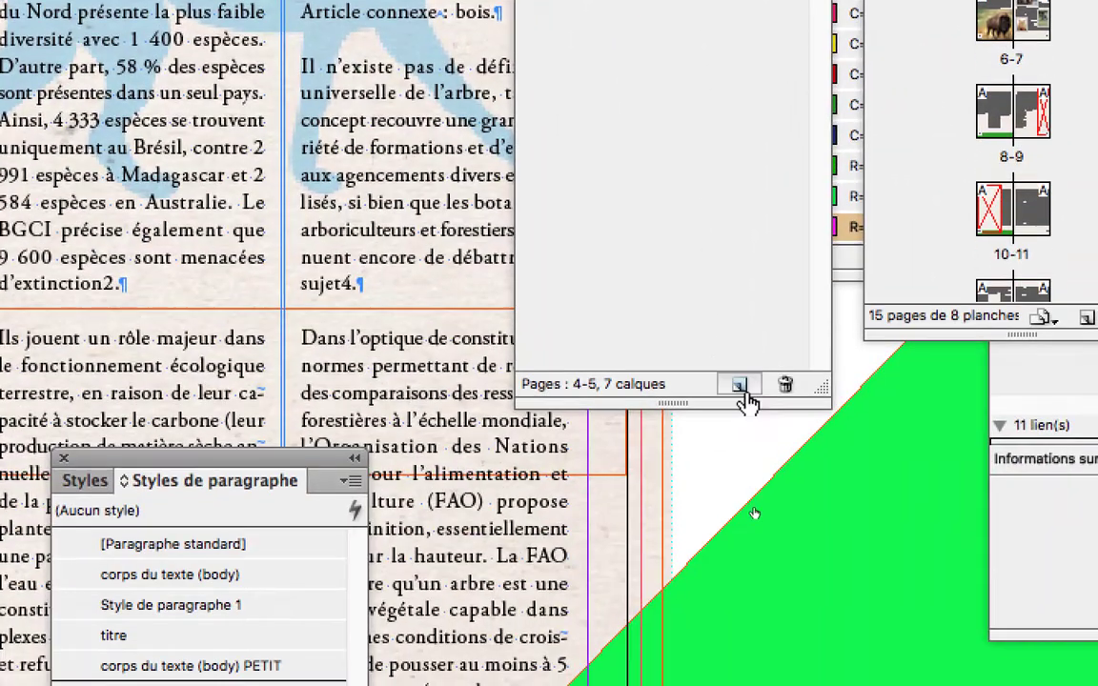
# Step: Create a new layer above texte principal and name it "grand titre"
pyautogui.click(740, 385)
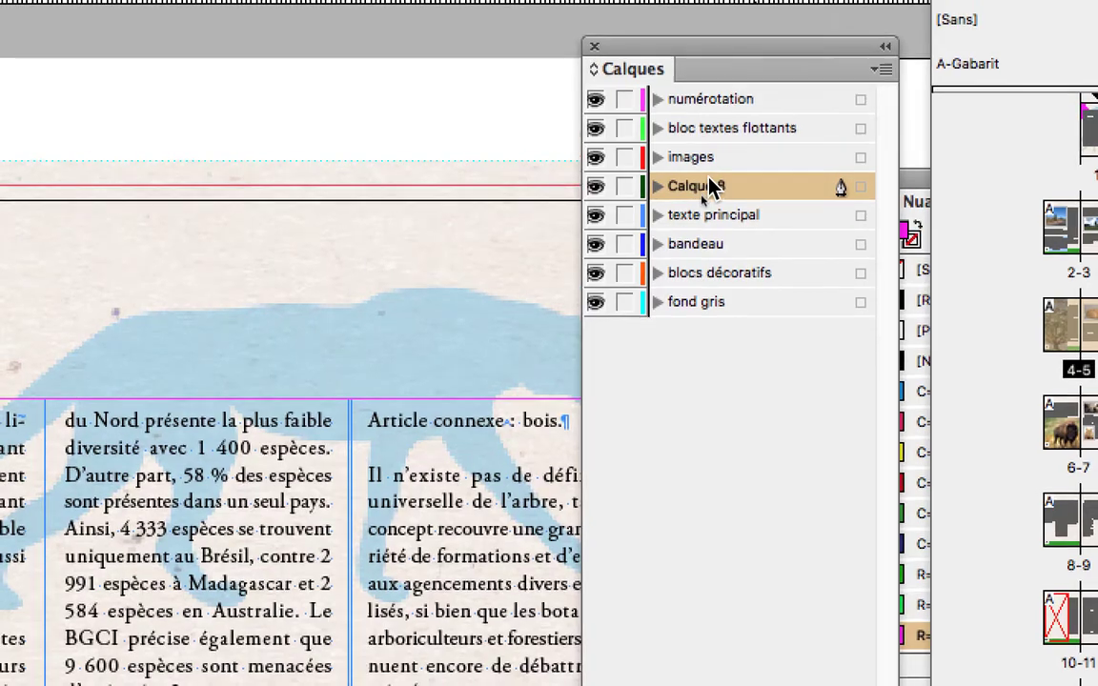
pyautogui.doubleClick(710, 187)
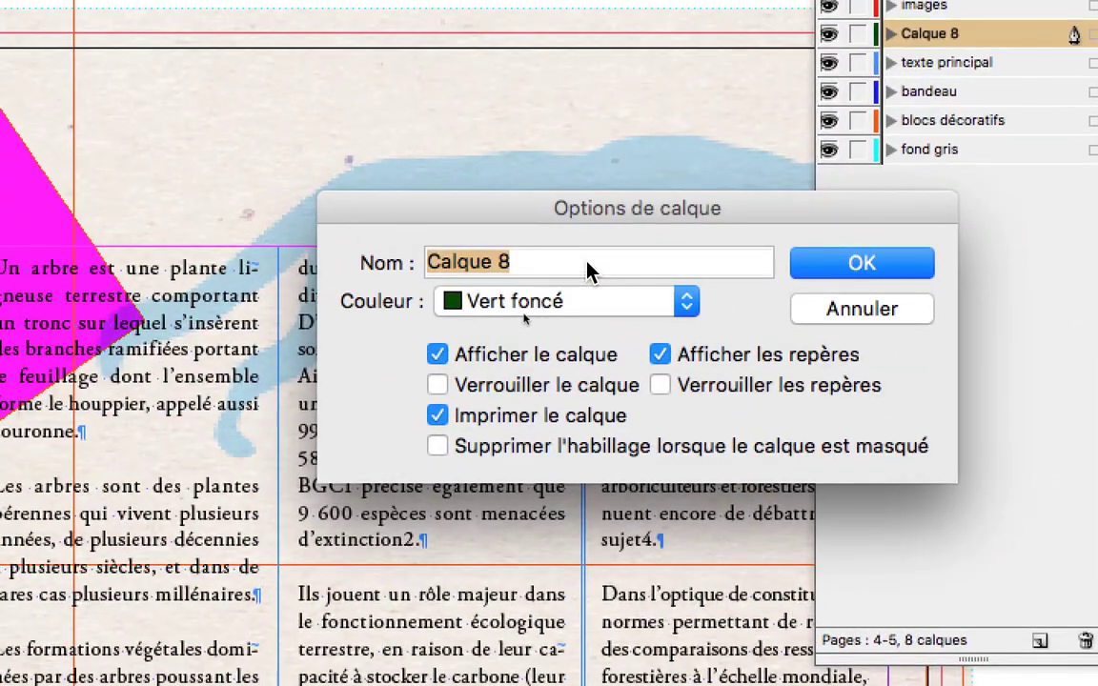
pyautogui.write('g')
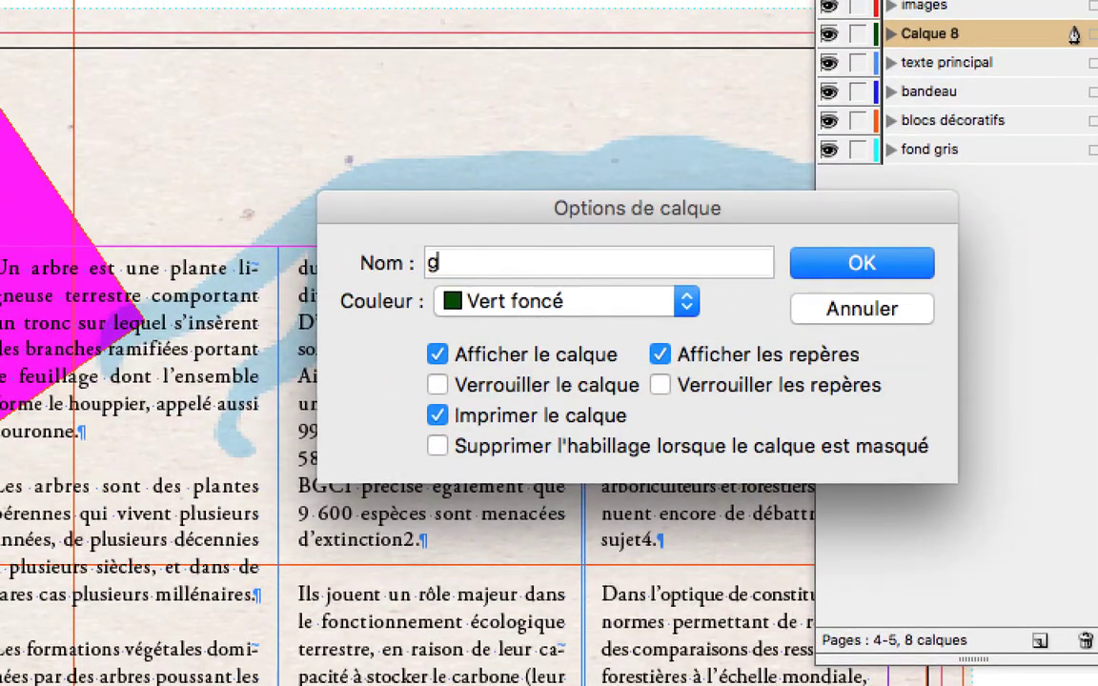
pyautogui.write('rand titre')
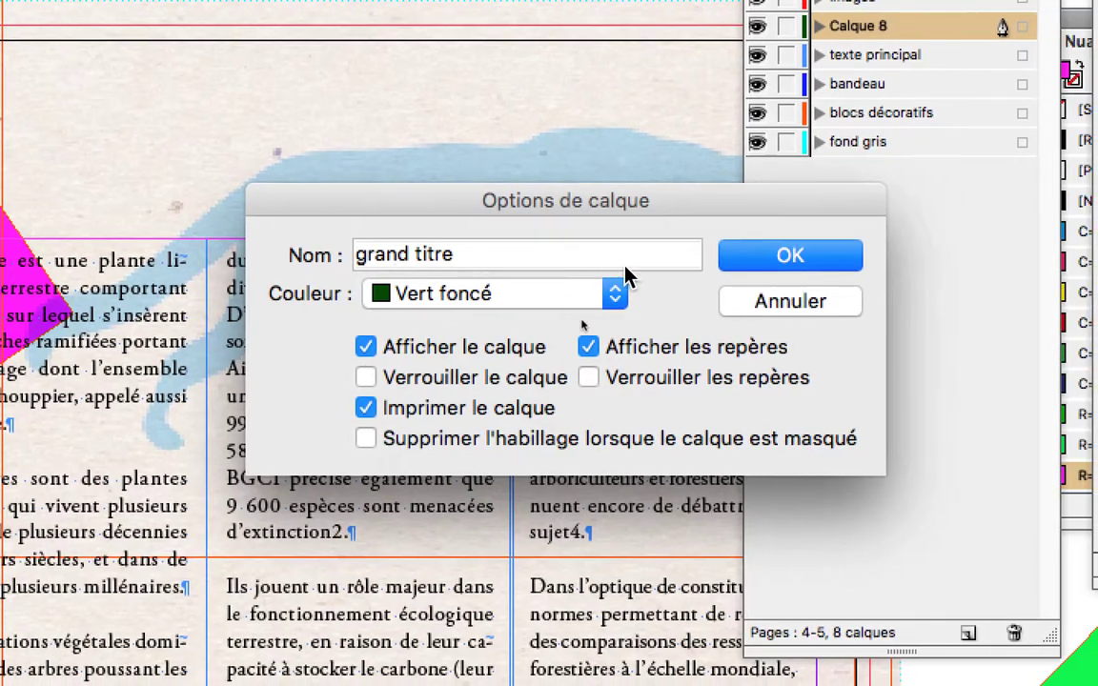
pyautogui.press('Return')
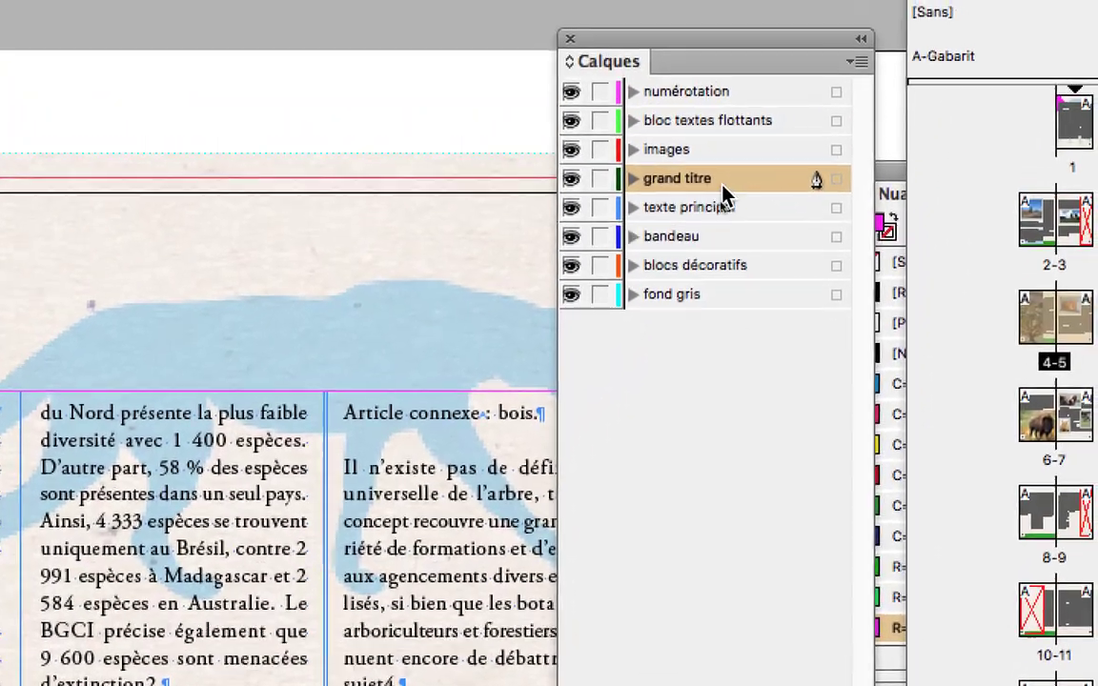
# Step: Move the grand titre layer directly below numérotation and lock all the other layers
pyautogui.moveTo(721, 194); pyautogui.dragTo(722, 162)
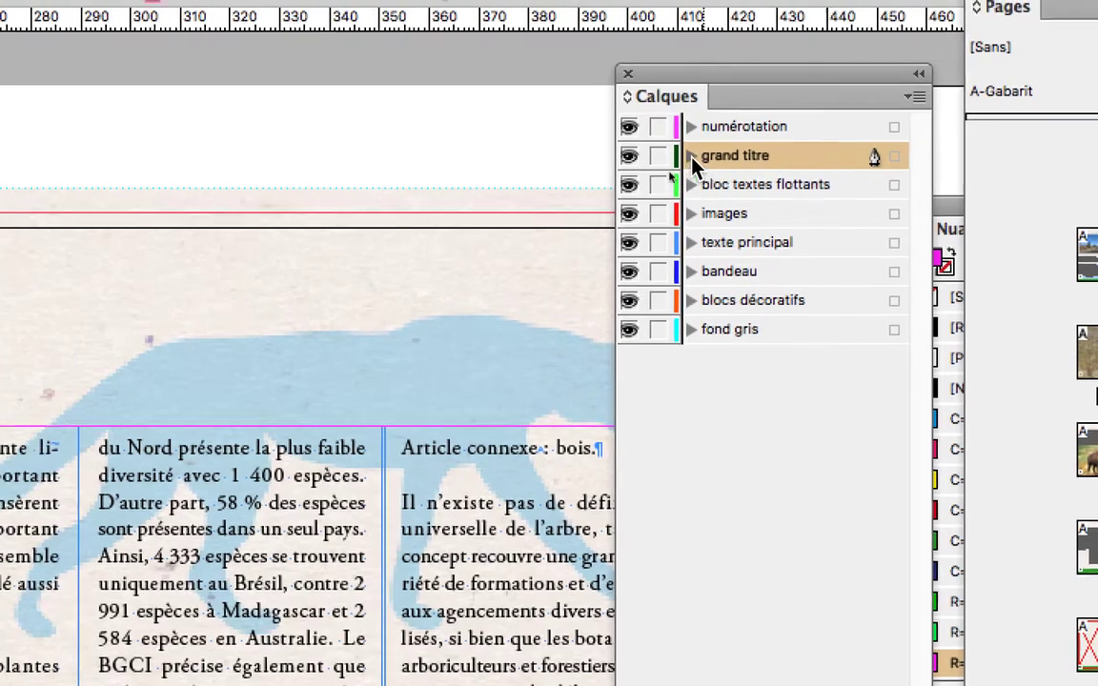
pyautogui.keyDown('alt'); pyautogui.click(681, 158); pyautogui.keyUp('alt')
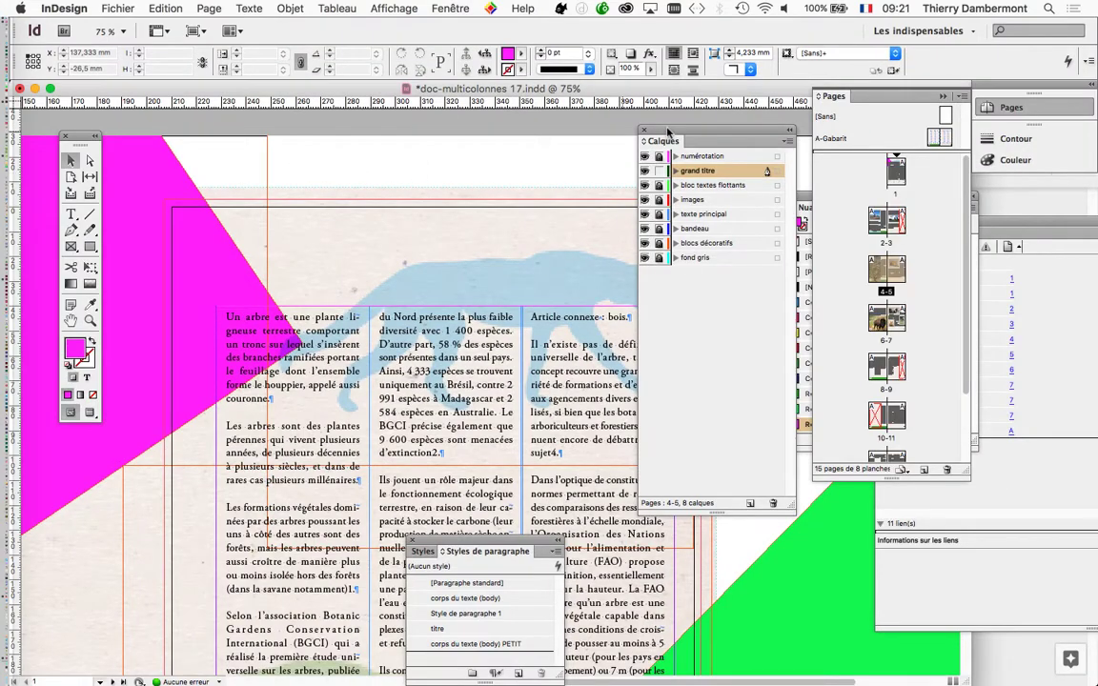
pyautogui.moveTo(667, 131); pyautogui.dragTo(728, 126)
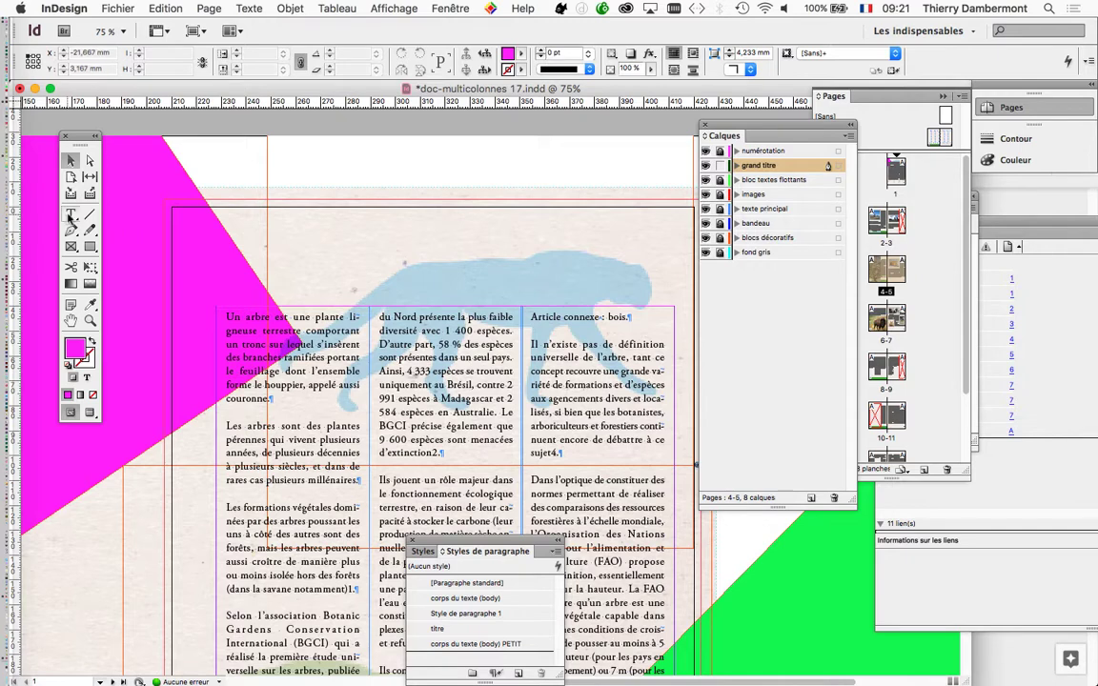
# Step: Draw a text frame about 128 × 25 mm above the text columns on page 1, on the grand titre layer
pyautogui.press('t')
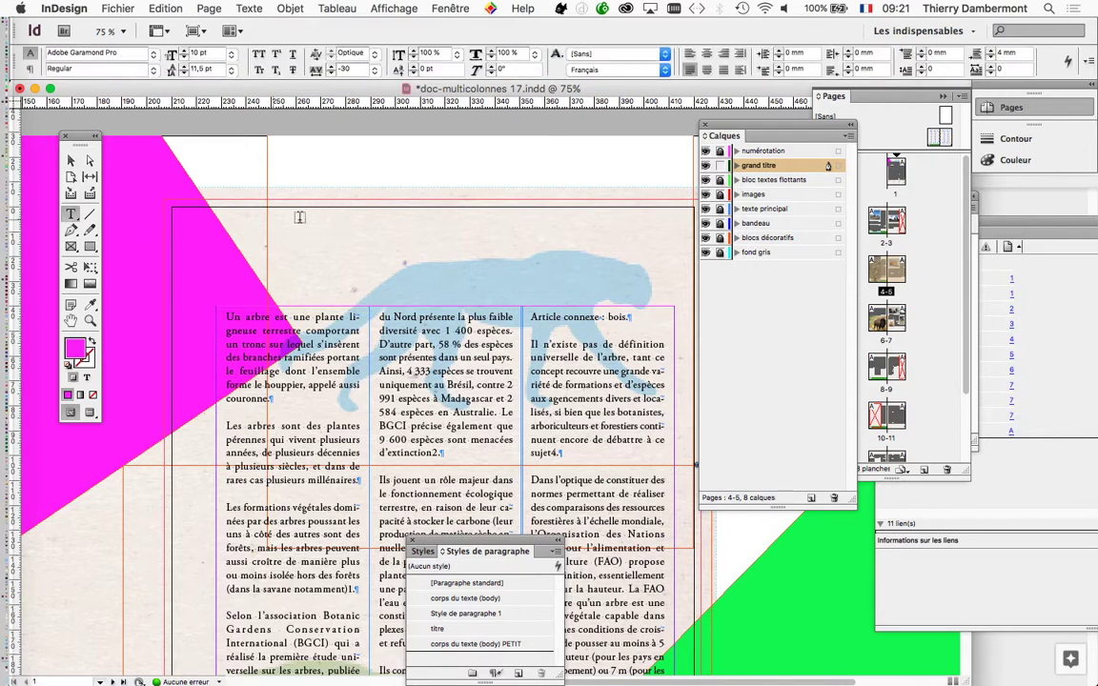
pyautogui.moveTo(319, 223); pyautogui.dragTo(636, 283)
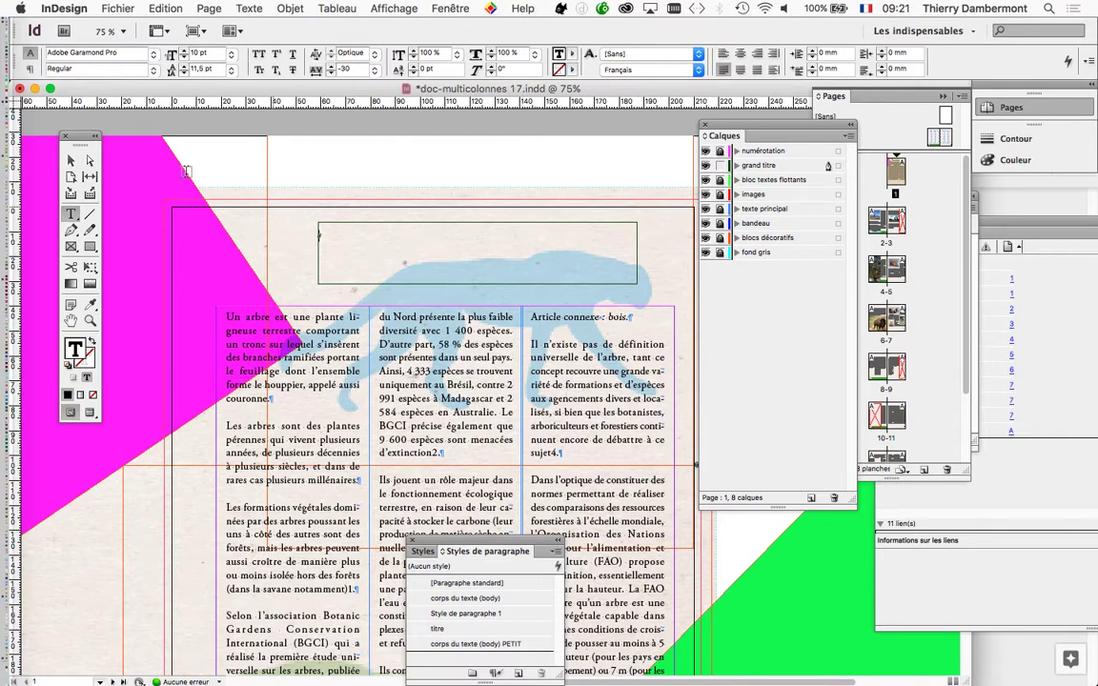
pyautogui.click(71, 160)
# Step: Show the Styles d'objet panel and place it below and to the left of the new text frame
pyautogui.click(448, 7)
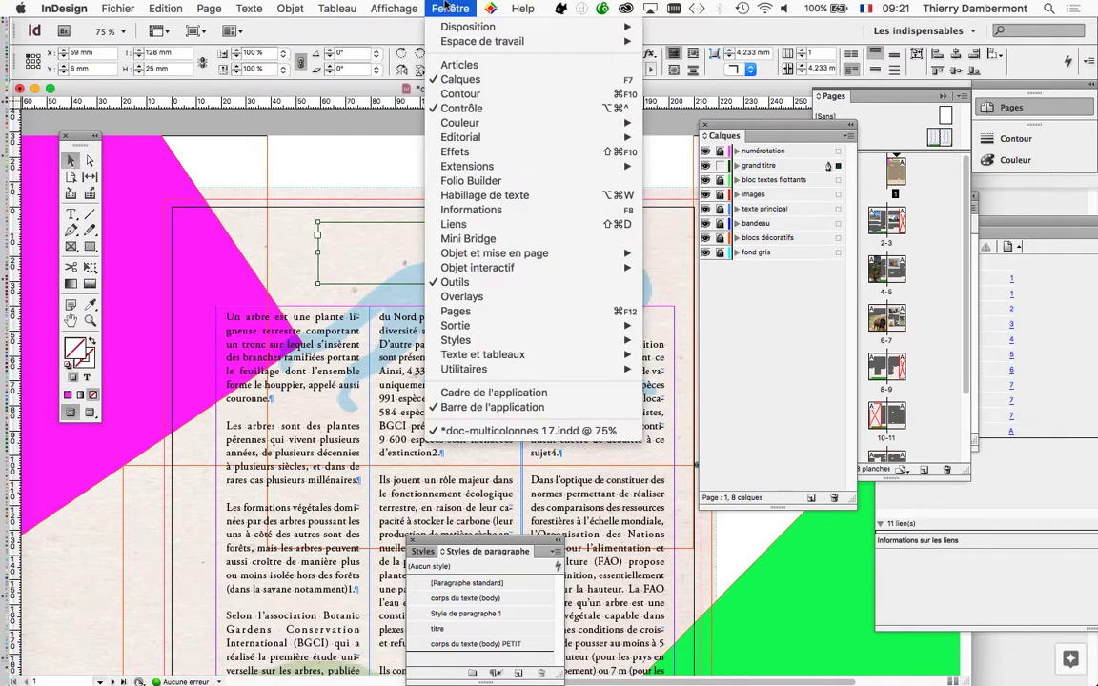
pyautogui.moveTo(600, 343)
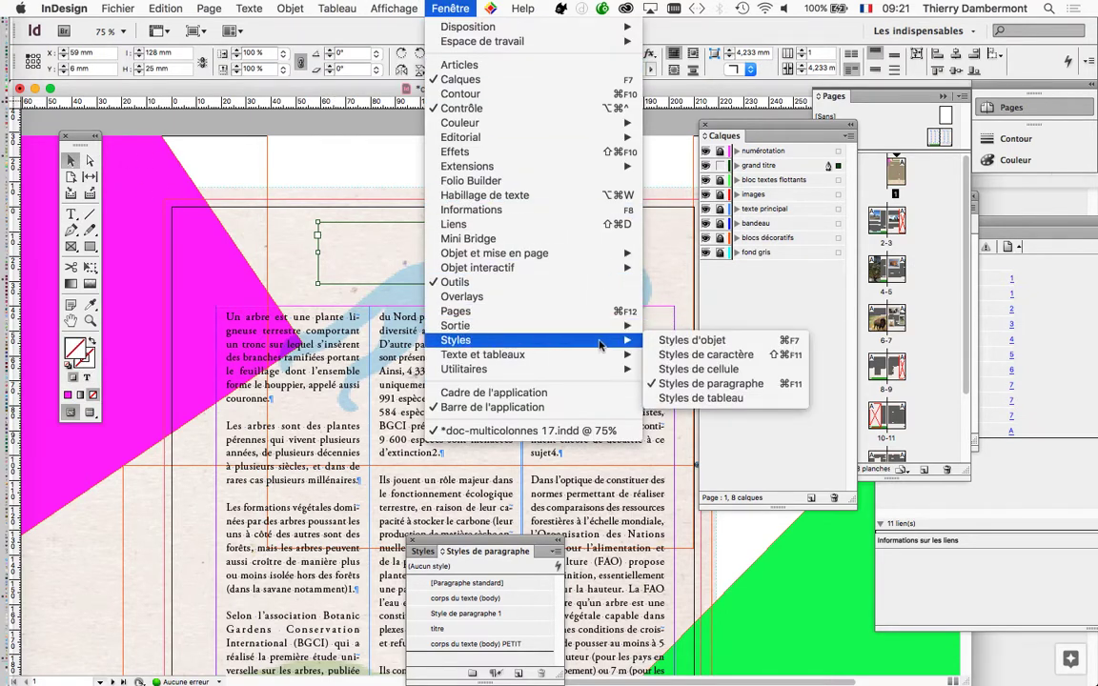
pyautogui.click(672, 340)
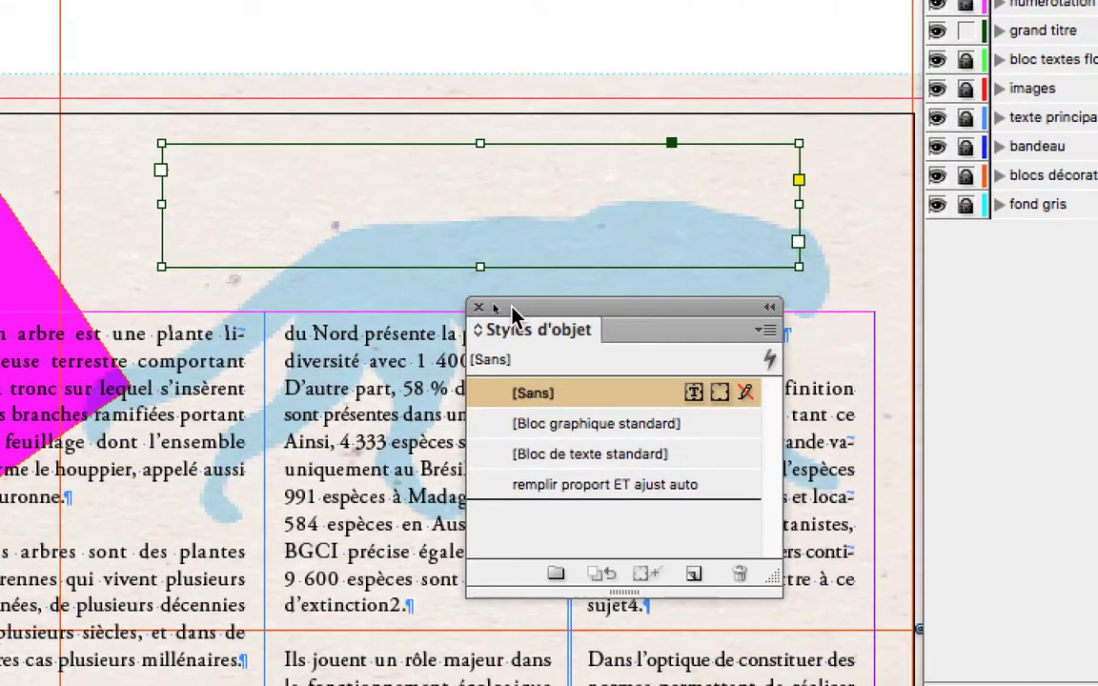
pyautogui.moveTo(598, 329); pyautogui.dragTo(293, 416)
pyautogui.moveTo(407, 343); pyautogui.dragTo(91, 343)
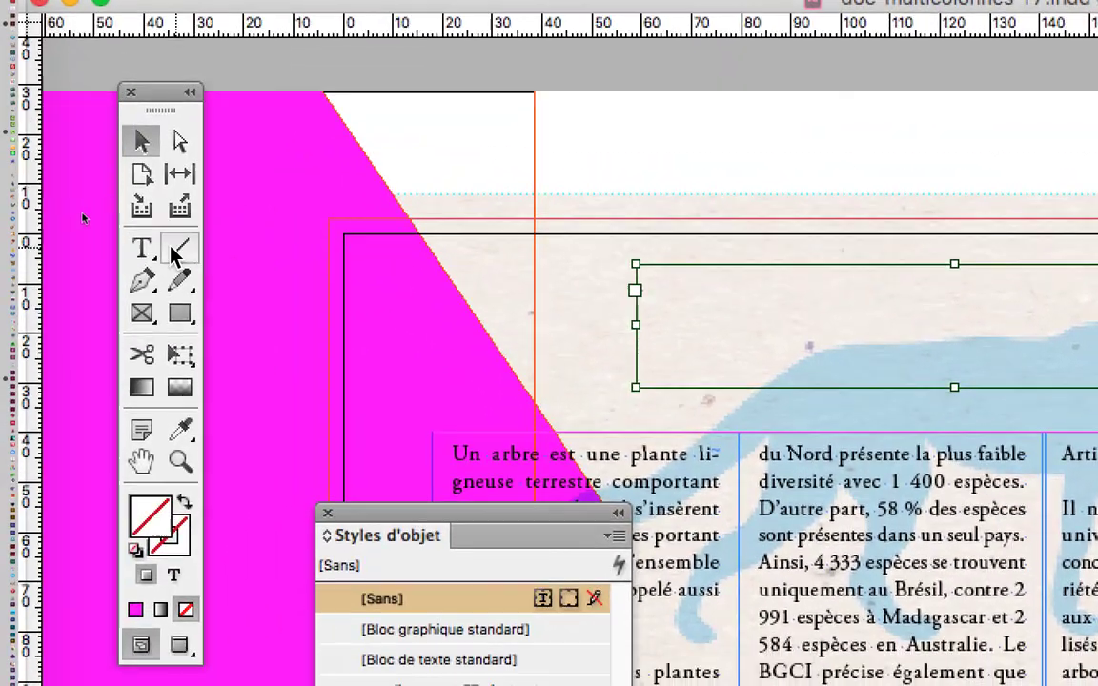
# Step: Put the text cursor in the new frame and place the Styles de paragraphe panel beside the Styles d'objet panel
pyautogui.click(147, 252)
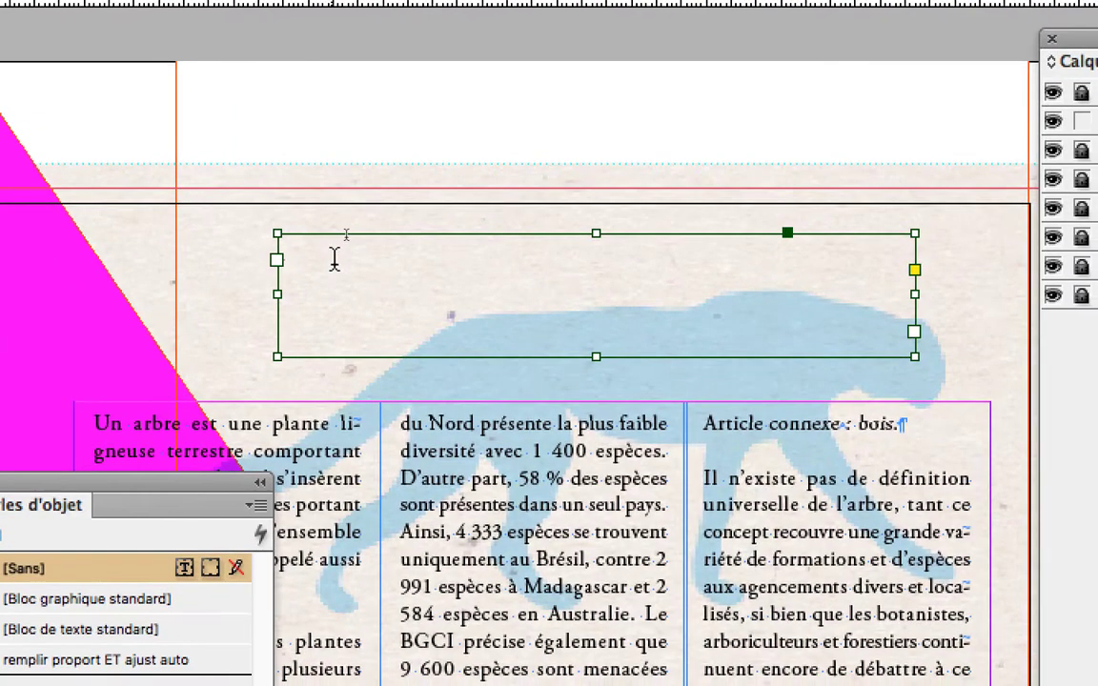
pyautogui.click(461, 269)
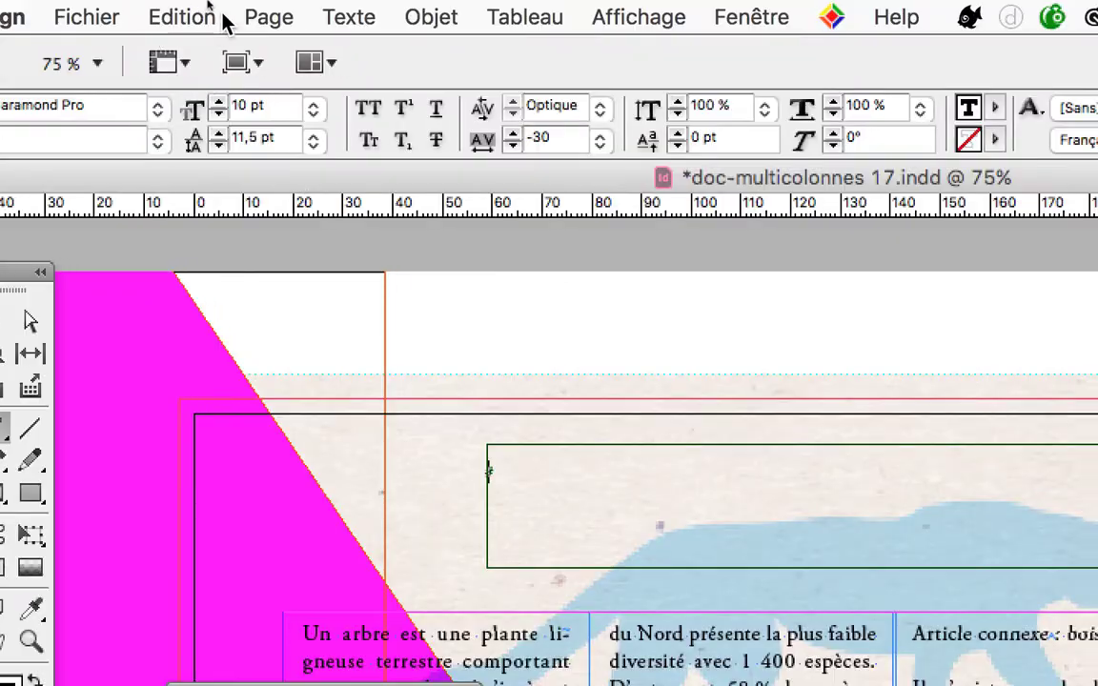
pyautogui.click(348, 17)
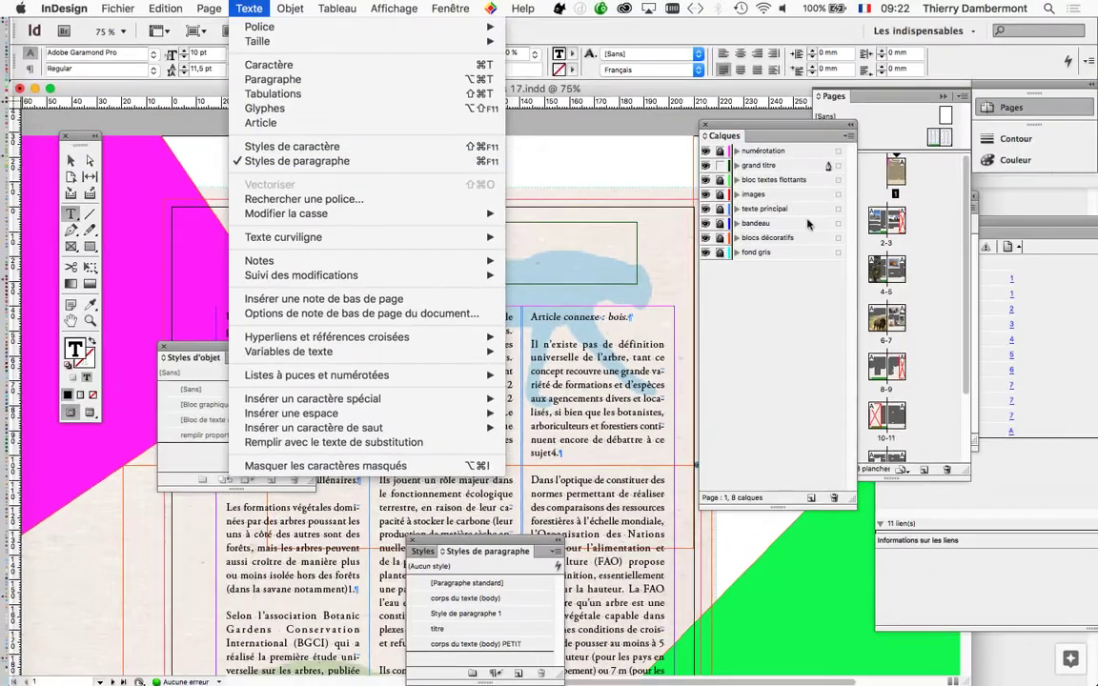
pyautogui.click(461, 551)
pyautogui.moveTo(461, 550); pyautogui.dragTo(471, 195)
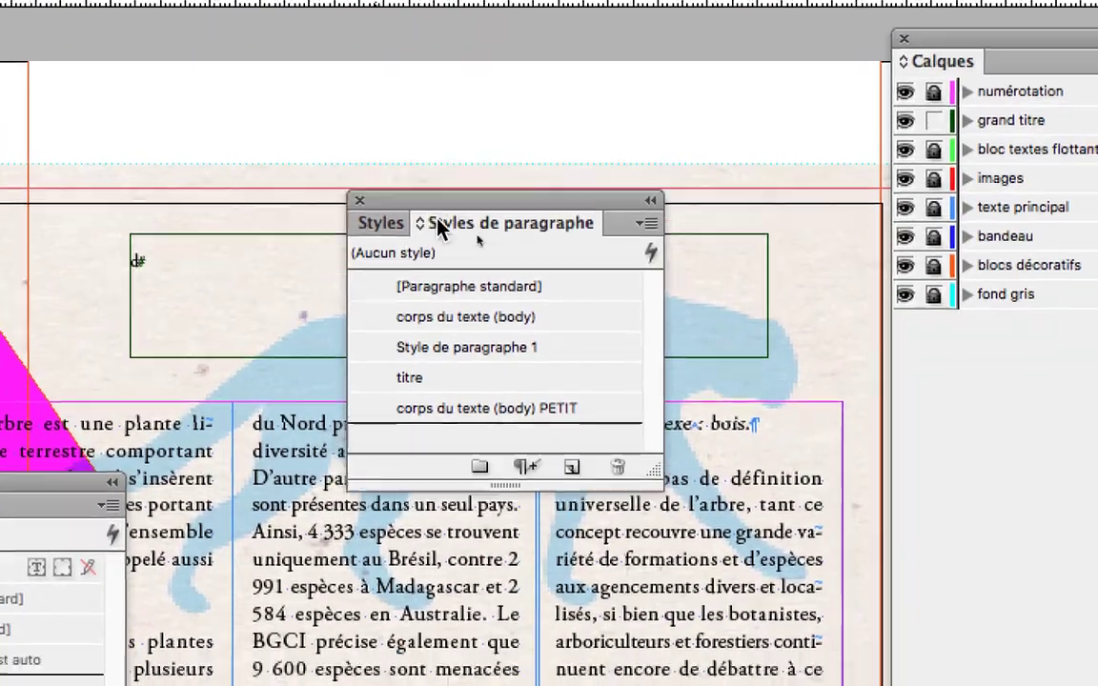
pyautogui.moveTo(439, 224); pyautogui.dragTo(505, 479)
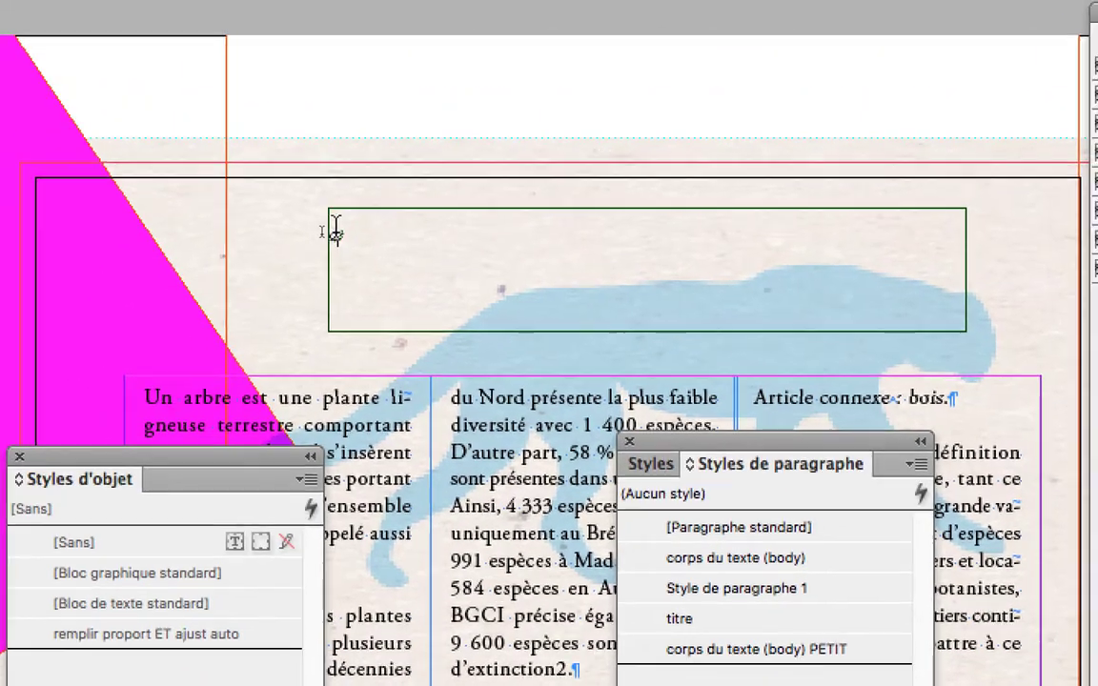
# Step: Replace the stray letter in the title frame with the word "Arbres"
pyautogui.doubleClick(334, 232)
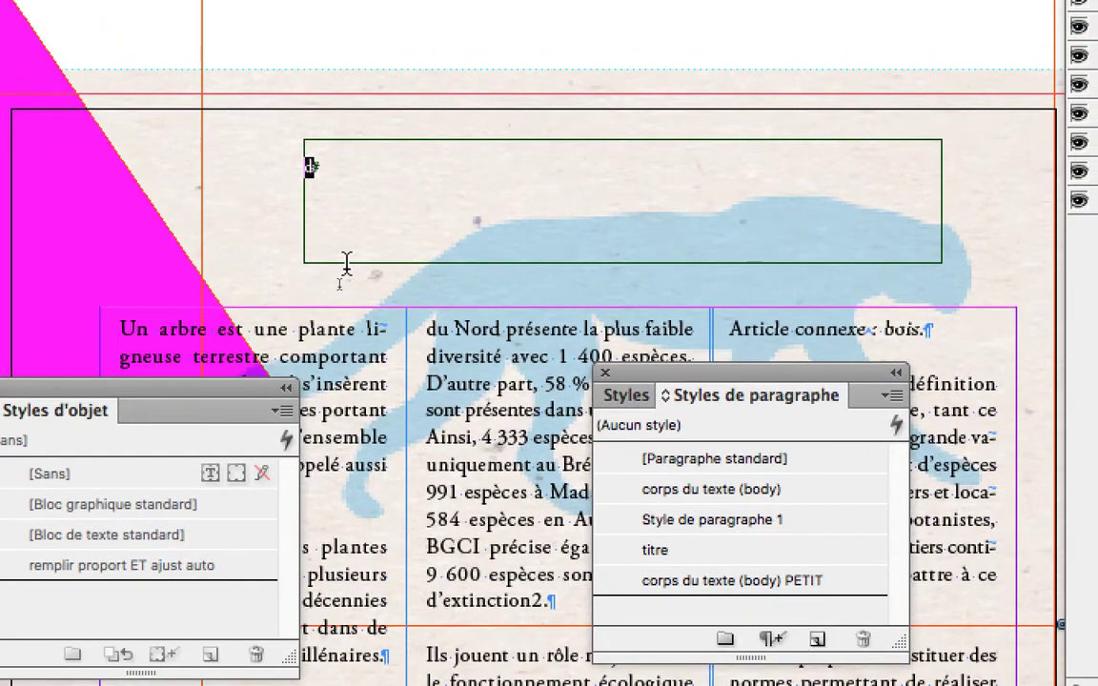
pyautogui.write('A')
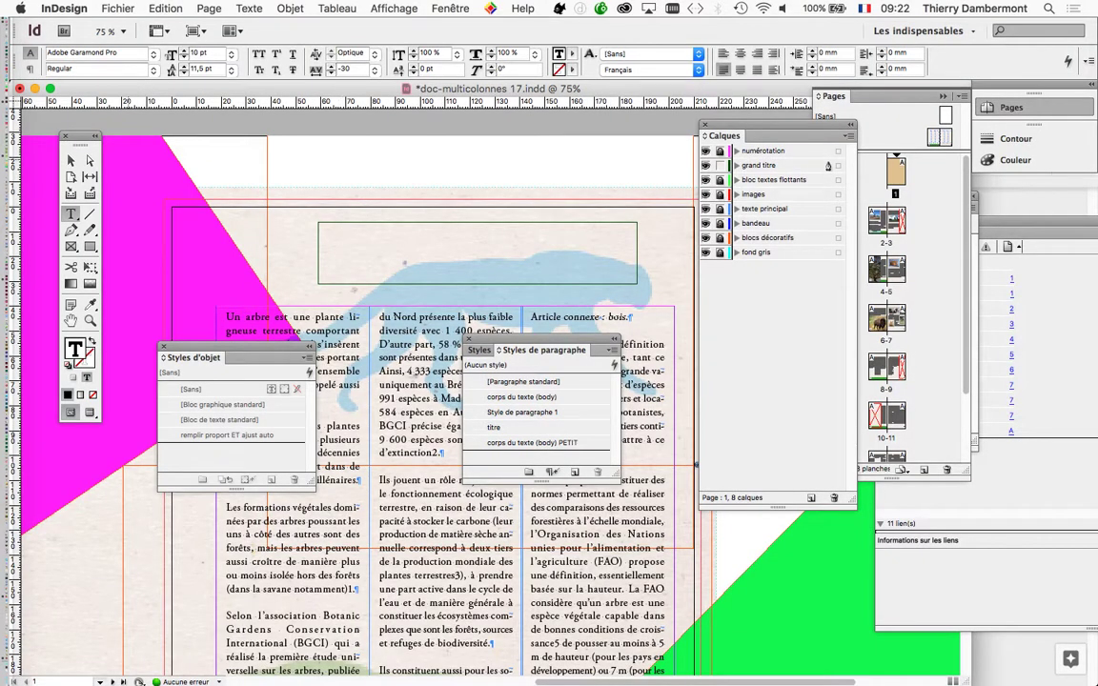
pyautogui.press('Escape')
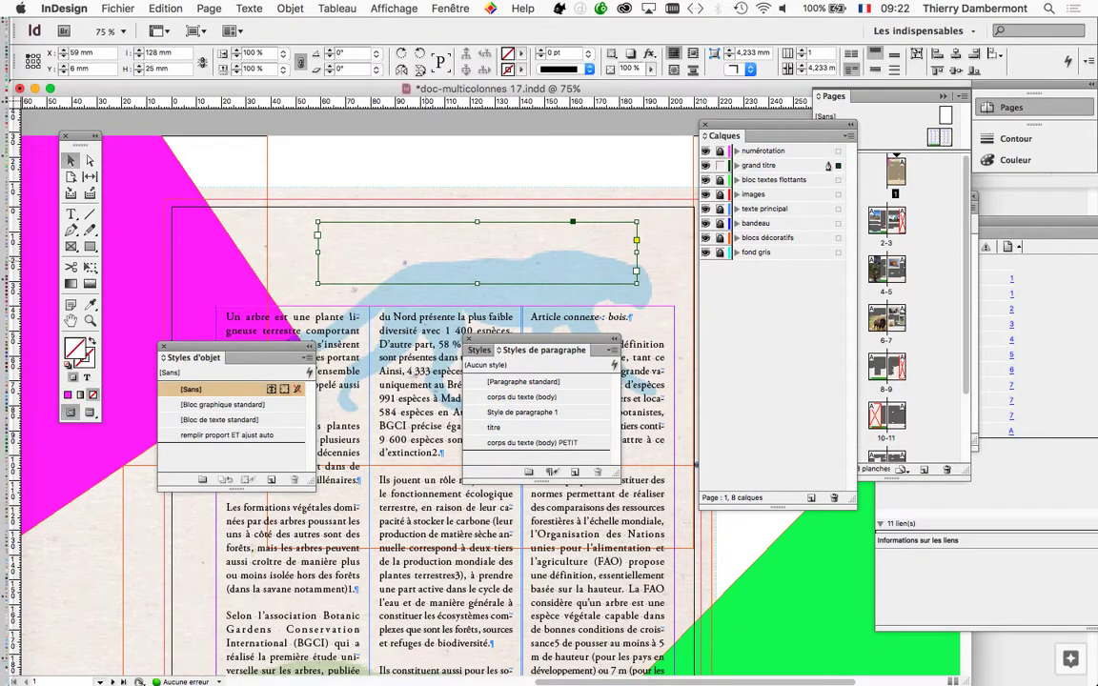
# Step: Shrink the title frame so that it fits its text "Arbres"
pyautogui.moveTo(637, 283); pyautogui.dragTo(584, 268)
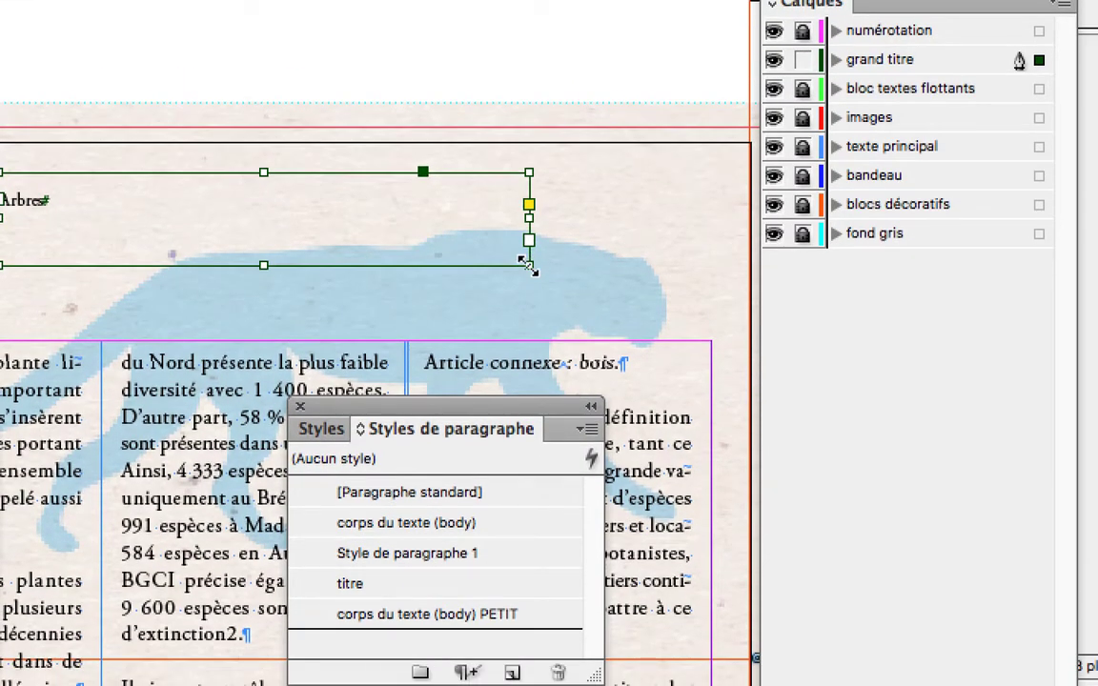
pyautogui.doubleClick(529, 265)
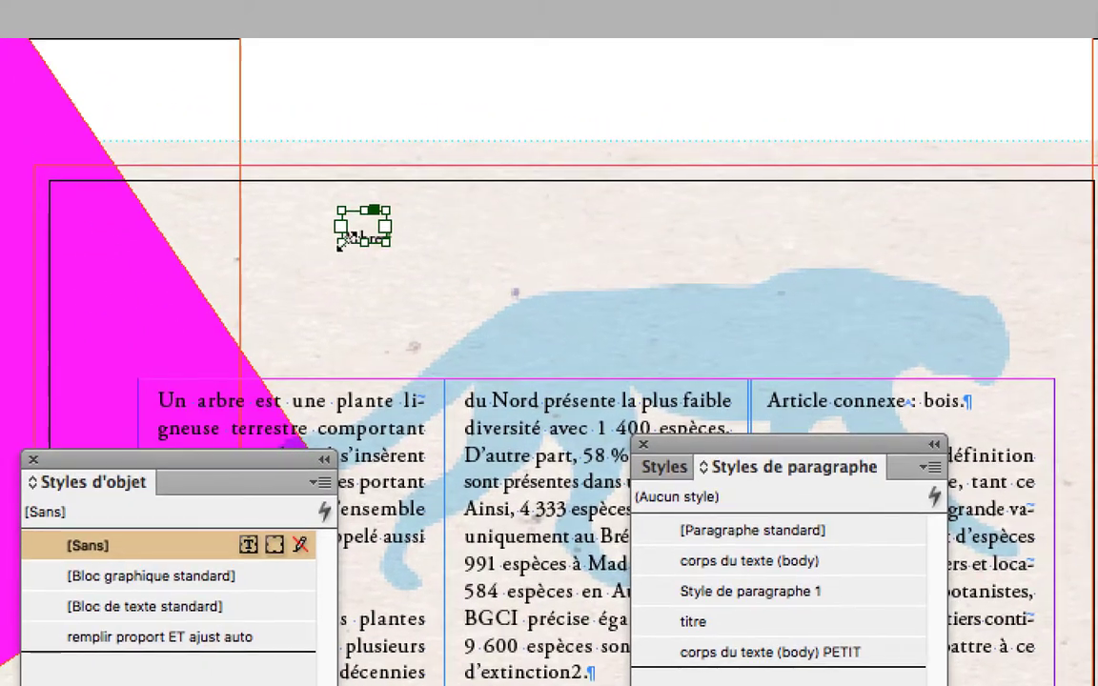
pyautogui.scroll(2, 347, 241)
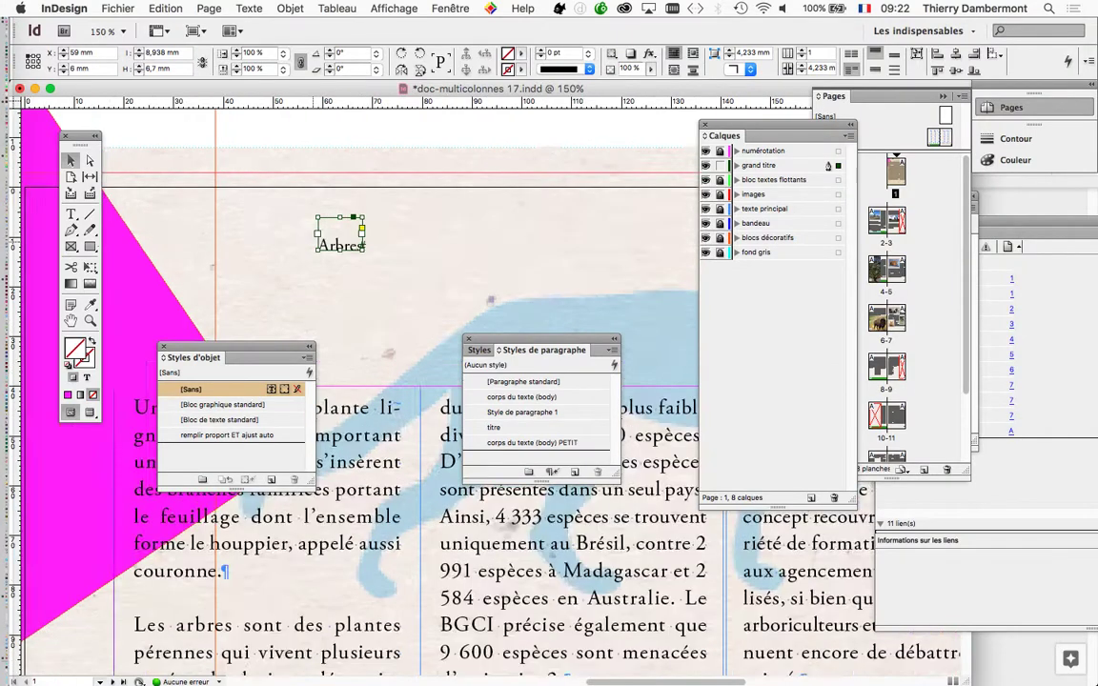
# Step: Select the title frame and examine its text frame options, both the general settings and the baseline options, leaving them as they are
pyautogui.click(71, 214)
pyautogui.click(342, 238)
pyautogui.scroll(2, 342, 238)
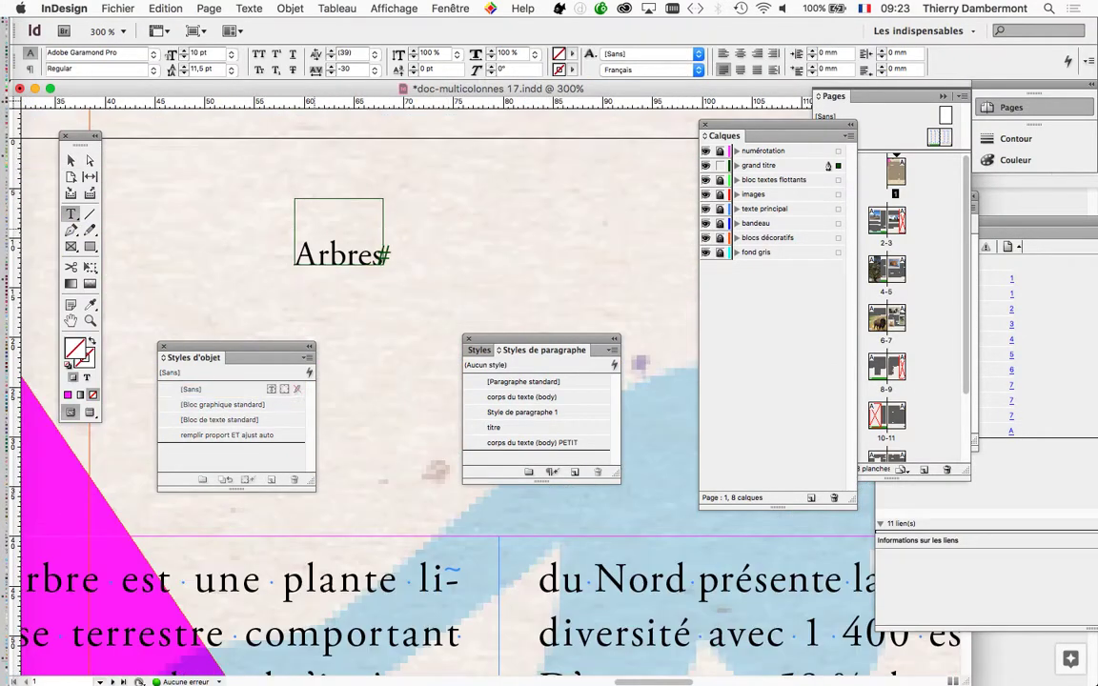
pyautogui.press('super+a')
pyautogui.press('Escape')
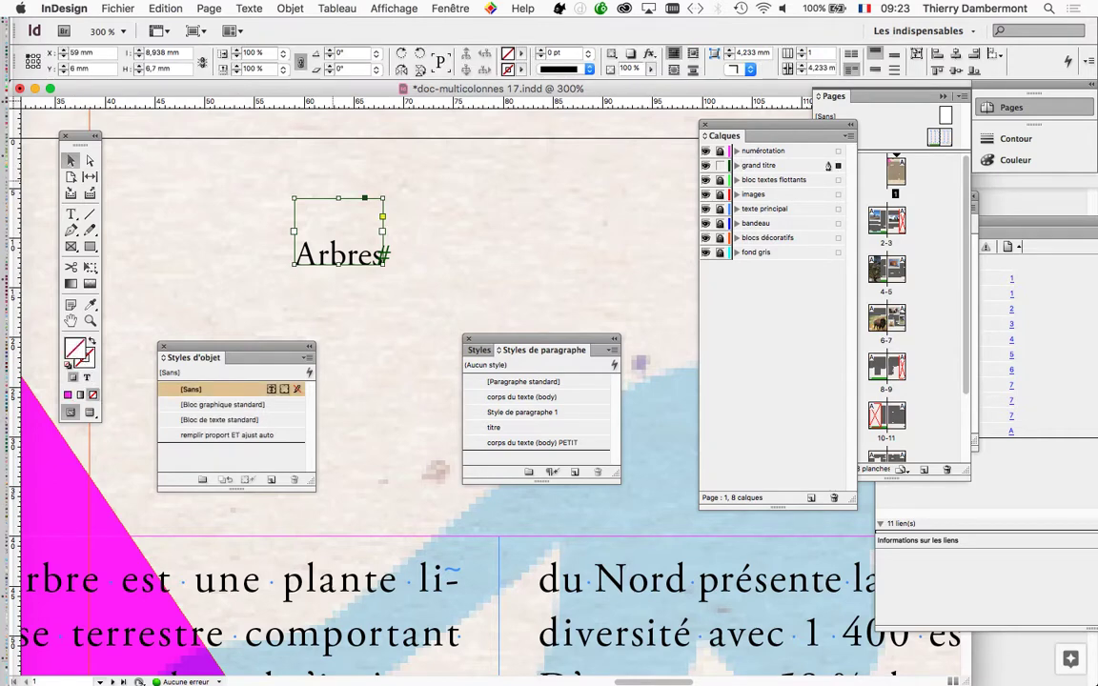
pyautogui.click(289, 7)
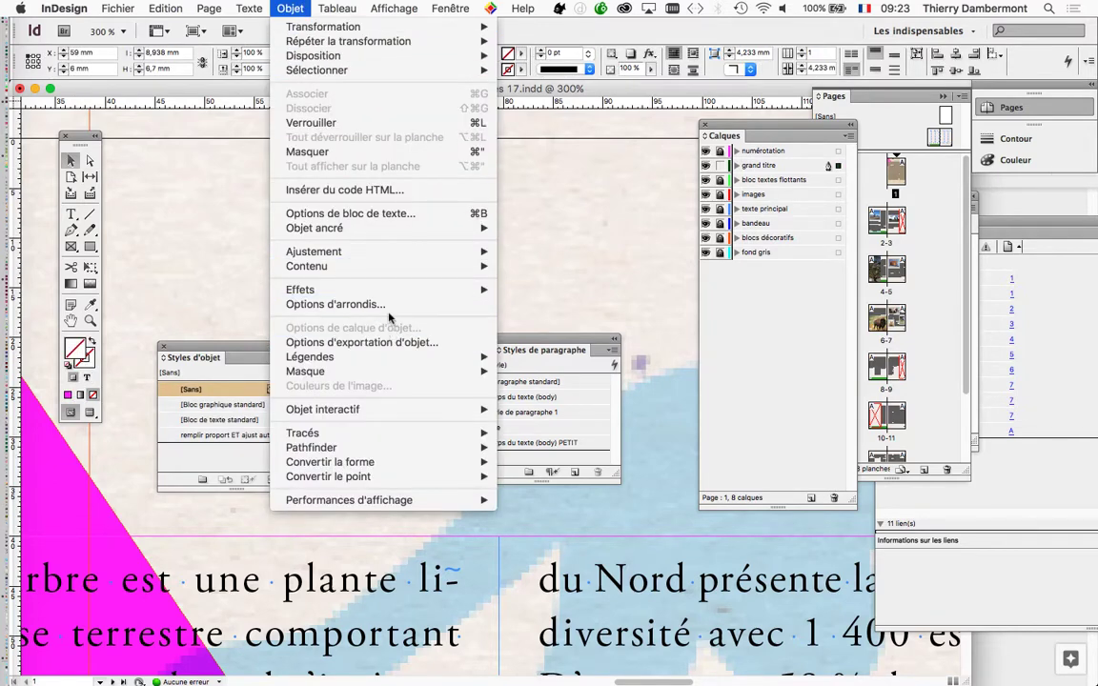
pyautogui.click(355, 211)
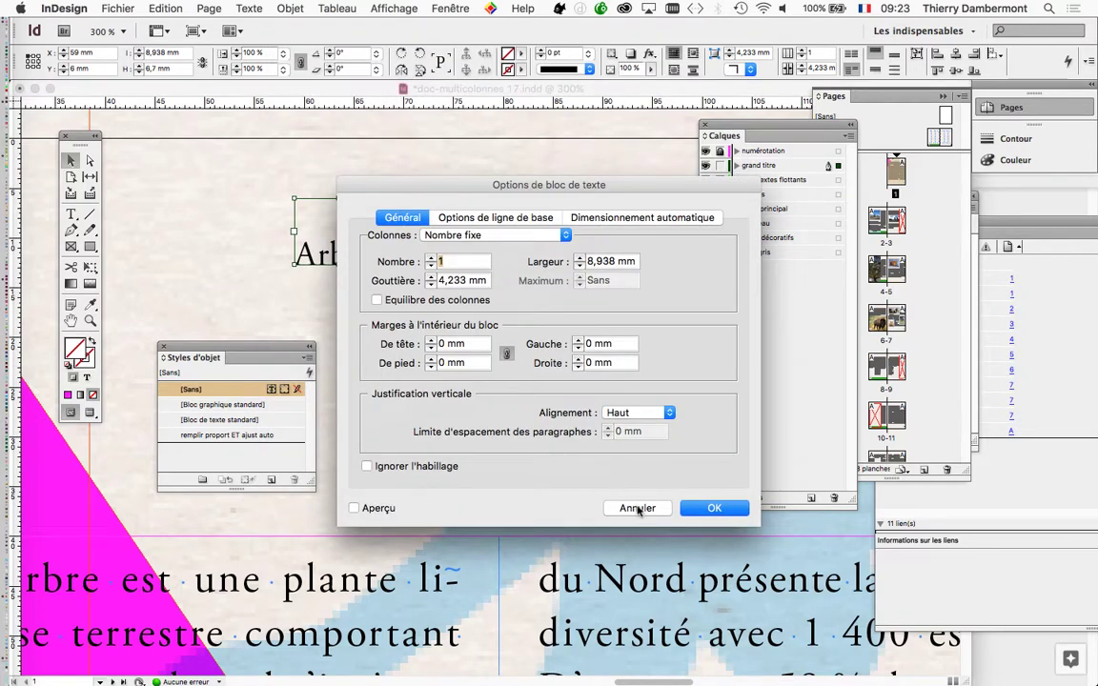
pyautogui.click(488, 219)
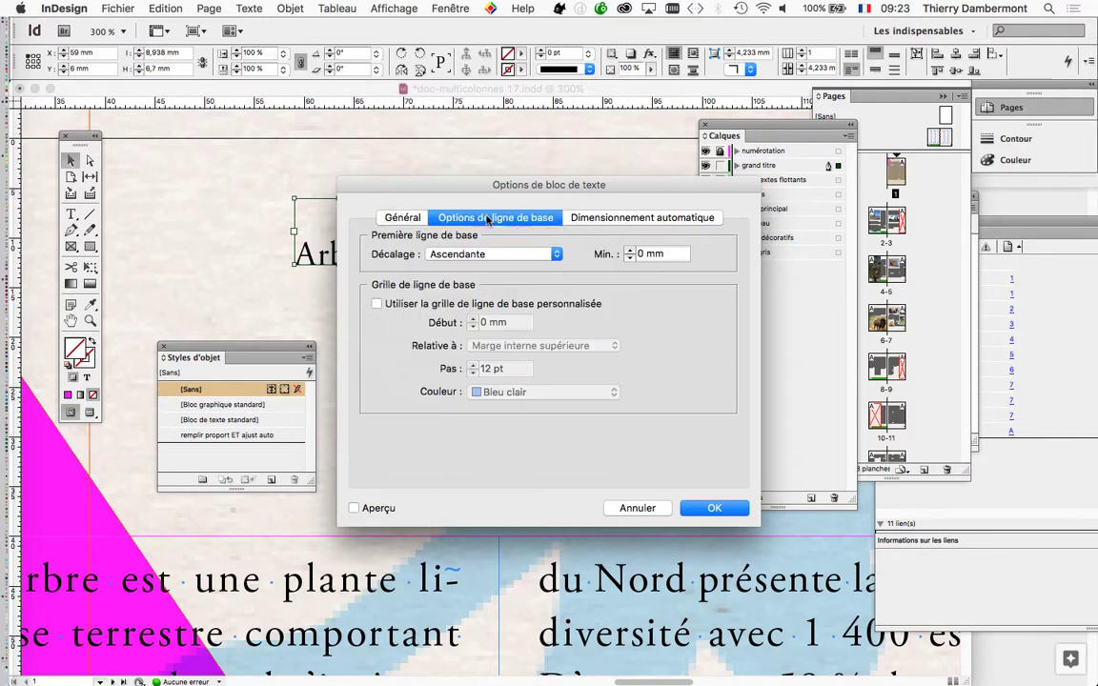
pyautogui.click(404, 219)
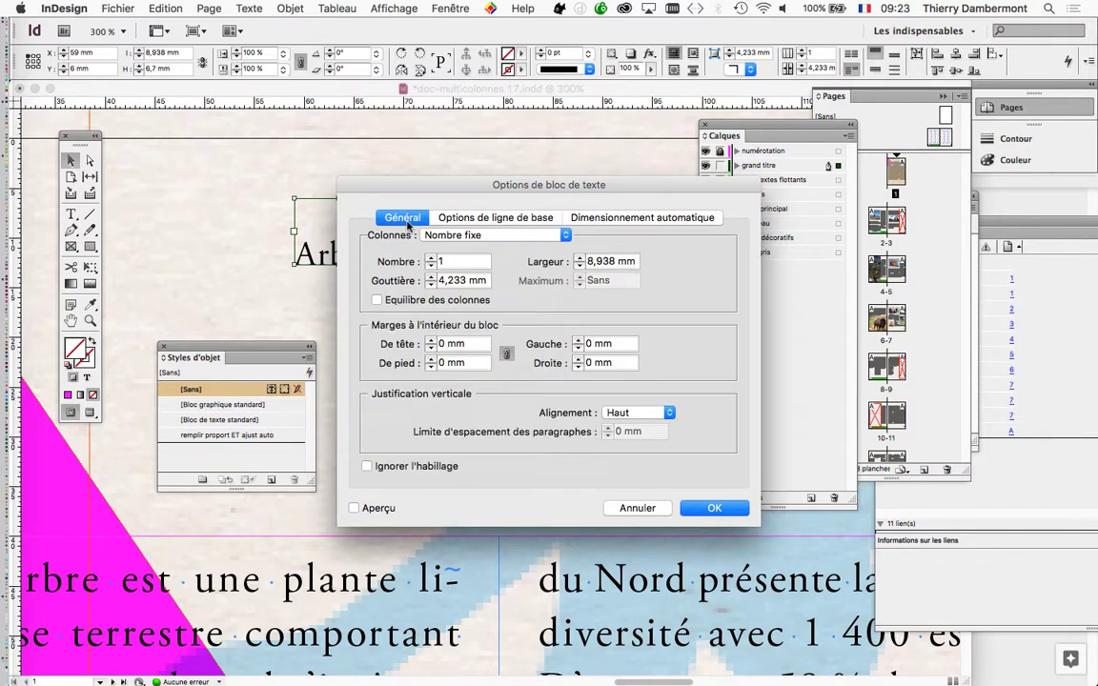
pyautogui.click(636, 508)
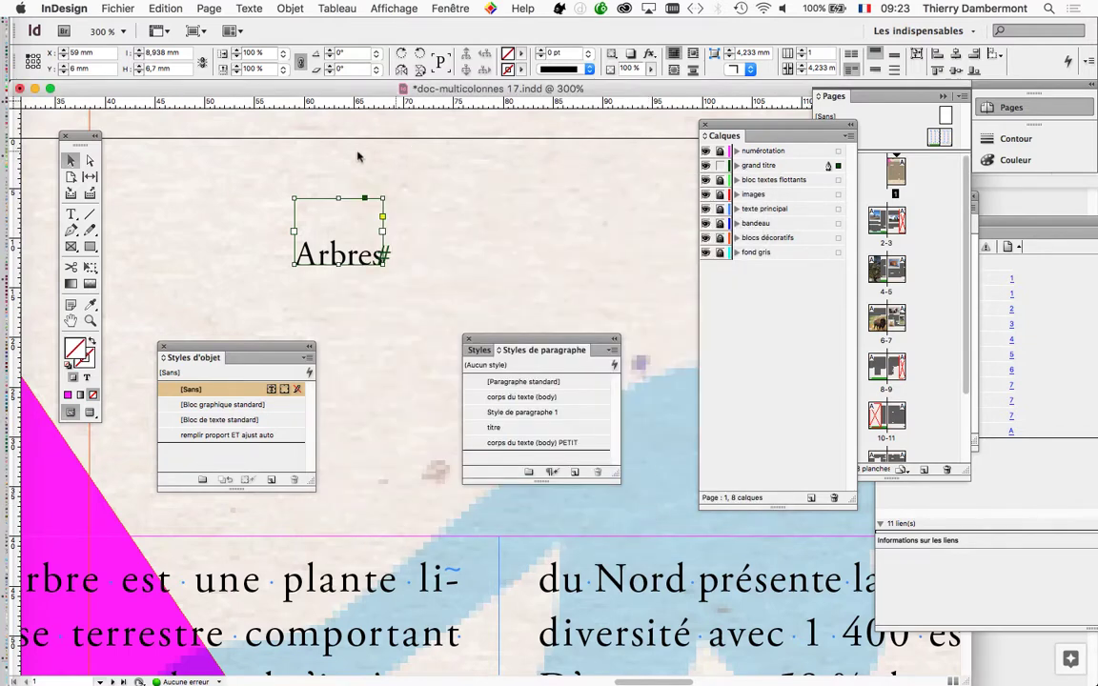
# Step: Show the paragraph settings beside the title, turn off baseline grid alignment for "Arbres" and refit the frame to its text
pyautogui.click(248, 8)
pyautogui.click(243, 77)
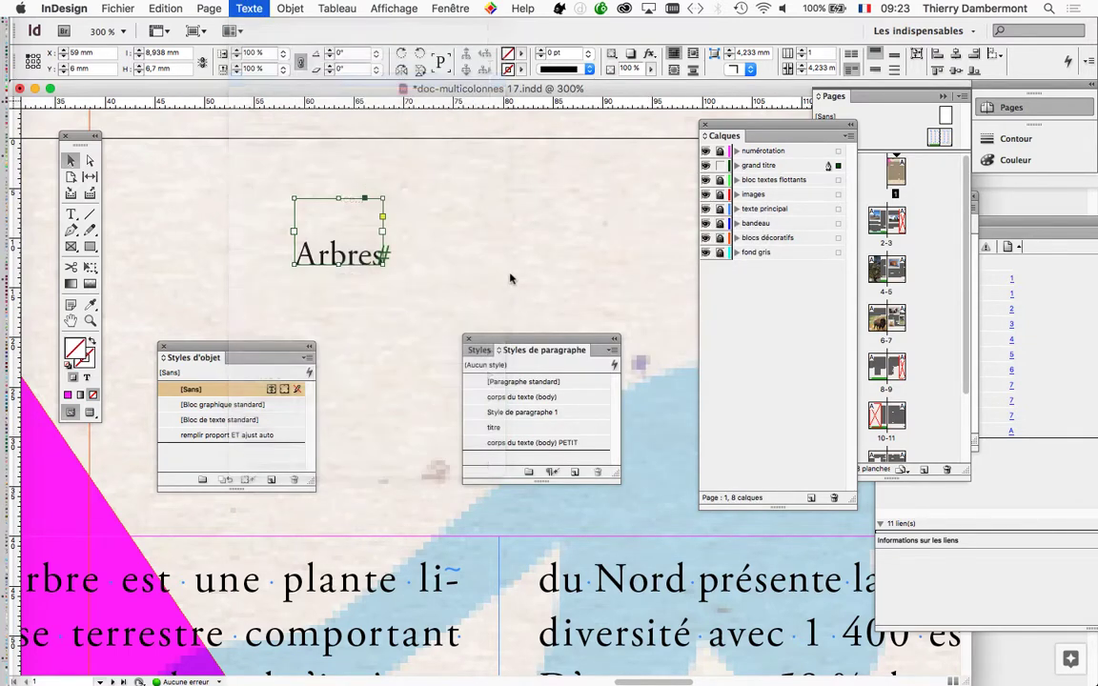
pyautogui.moveTo(595, 298); pyautogui.dragTo(209, 123)
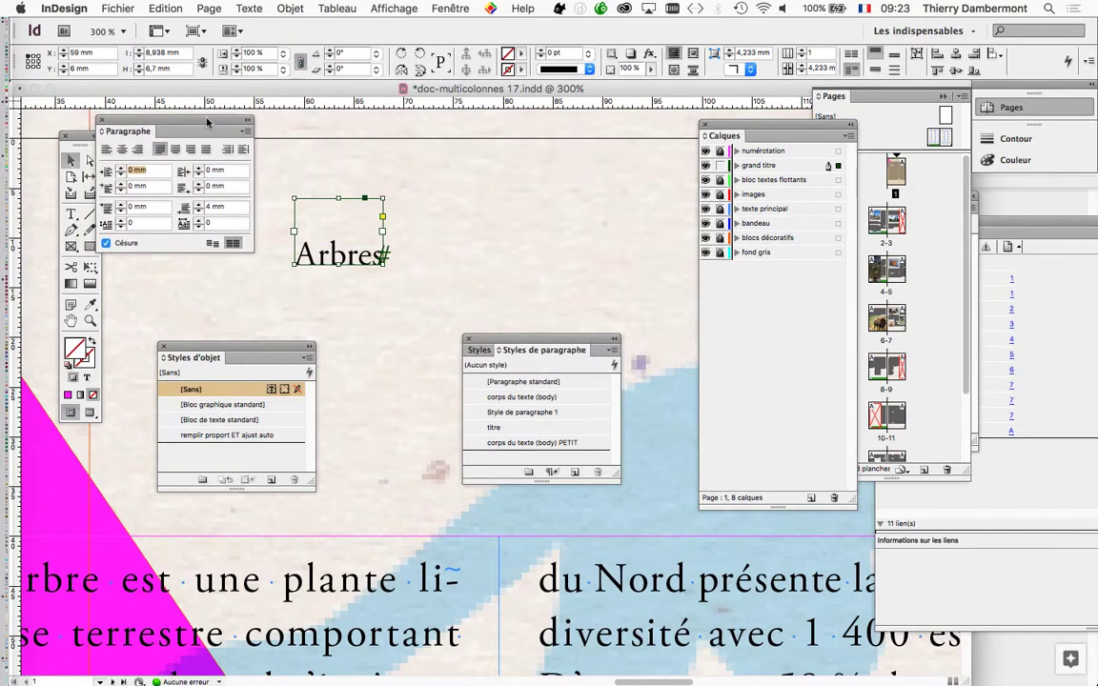
pyautogui.click(232, 245)
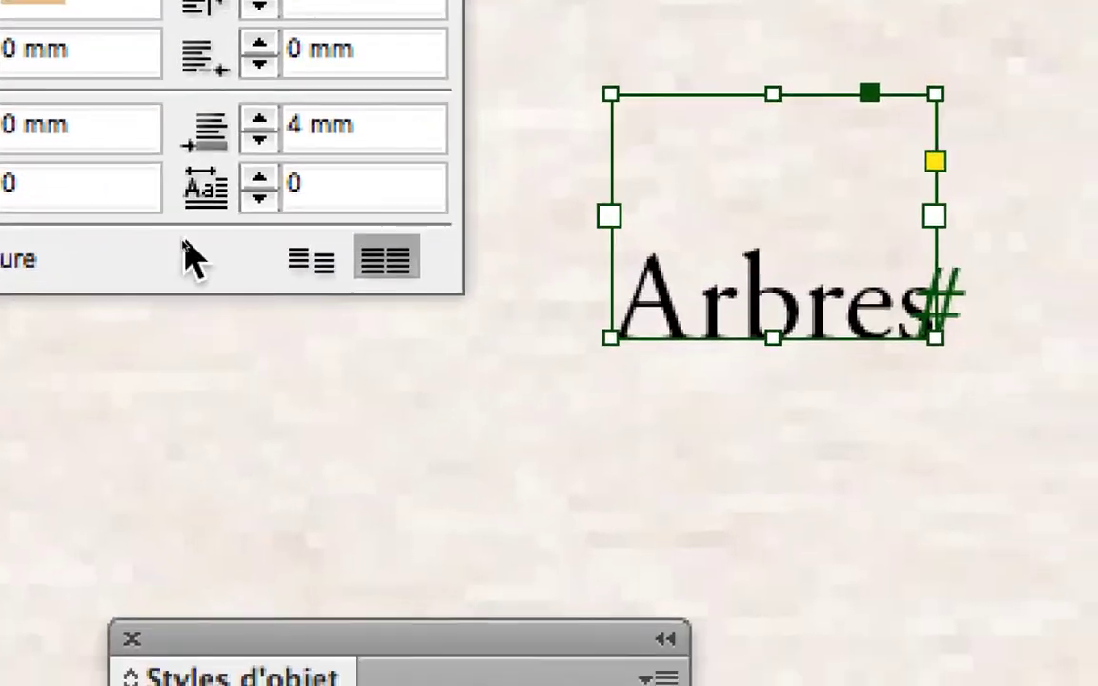
pyautogui.click(303, 259)
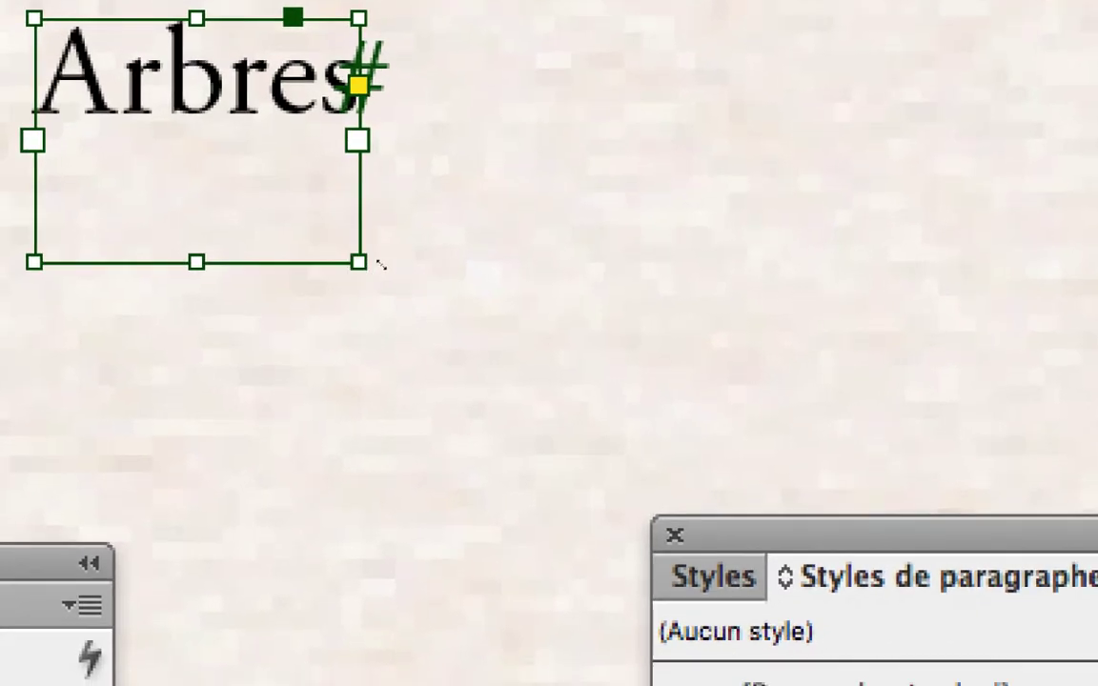
pyautogui.doubleClick(357, 262)
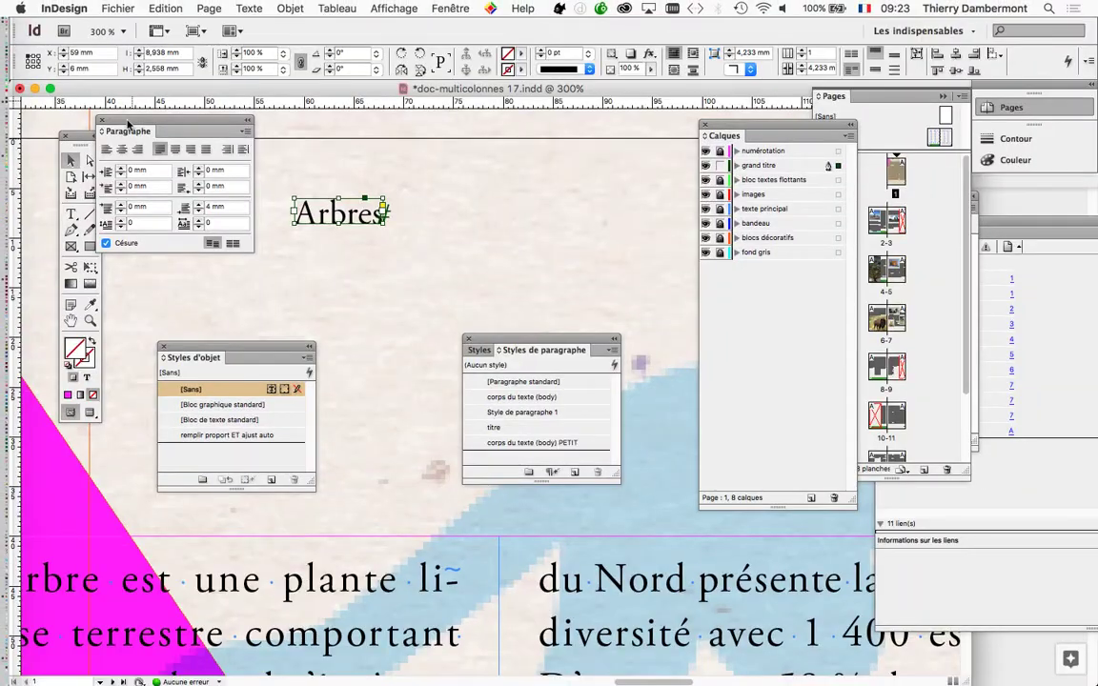
# Step: Move the Paragraphe and Styles de paragraphe panels down the page, clear of the title area
pyautogui.moveTo(128, 122); pyautogui.dragTo(107, 535)
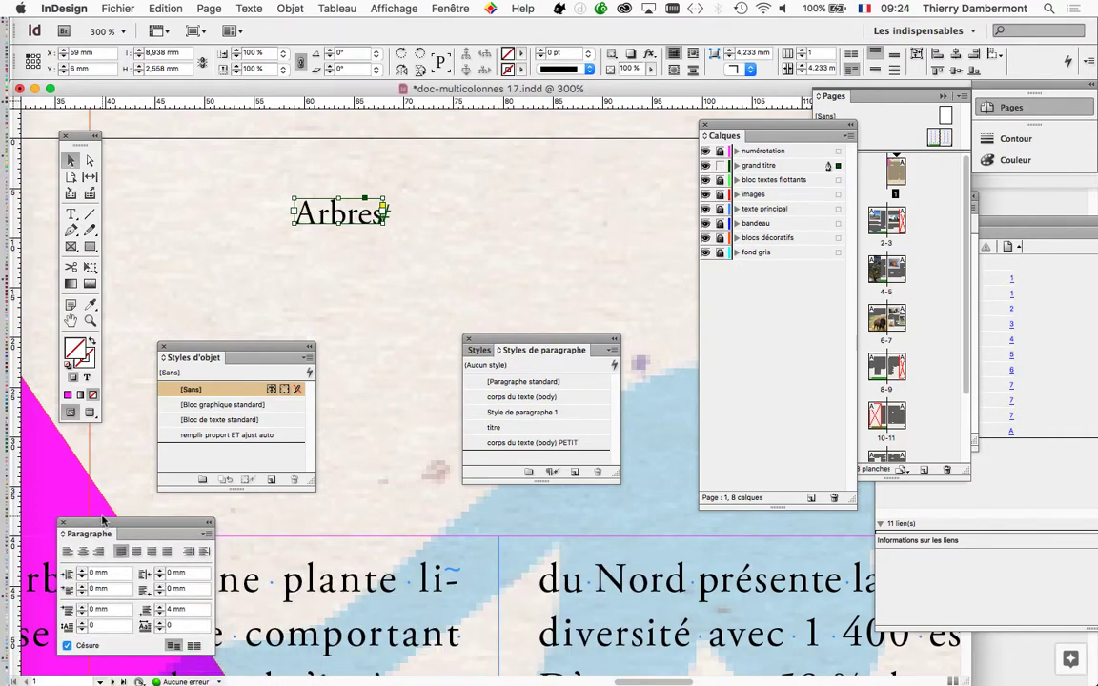
pyautogui.scroll(-3, 345, 336)
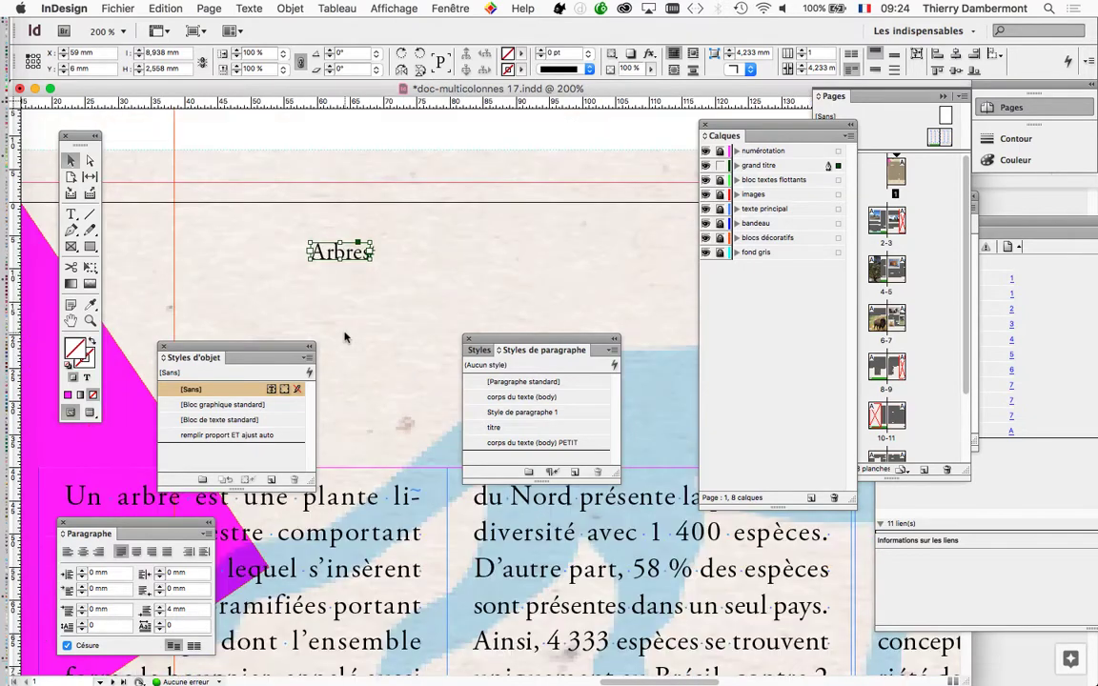
pyautogui.moveTo(528, 342); pyautogui.dragTo(415, 245)
# Step: Scale the title frame together with its text using Free Transform to about 89 mm wide and 25 mm high
pyautogui.press('space')
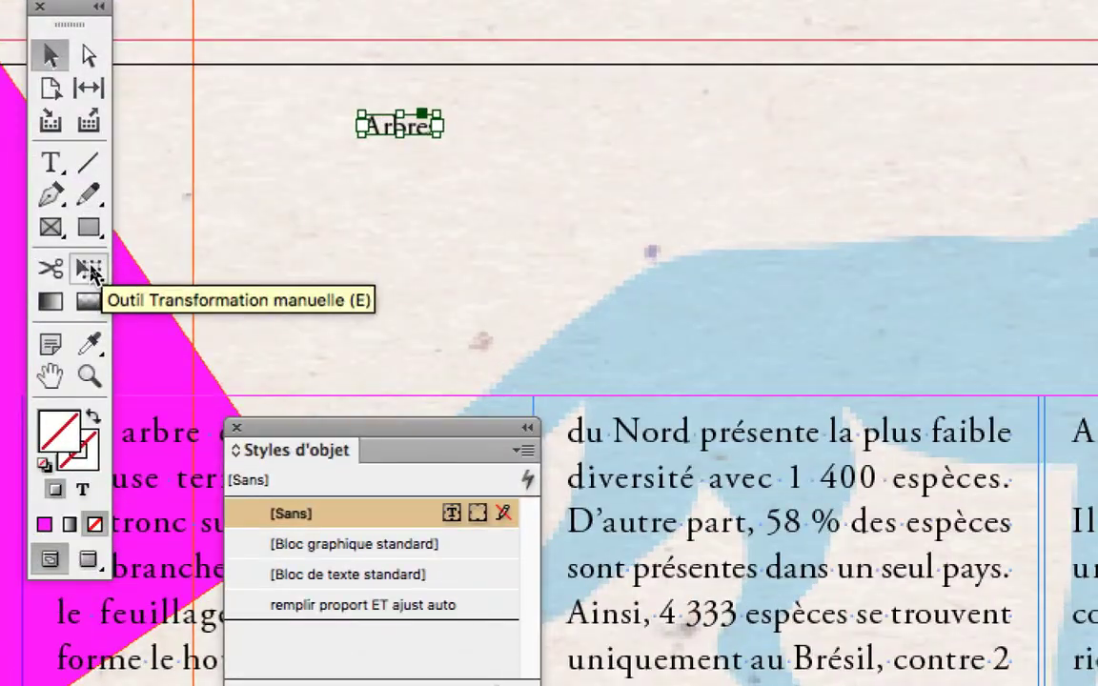
pyautogui.click(92, 270)
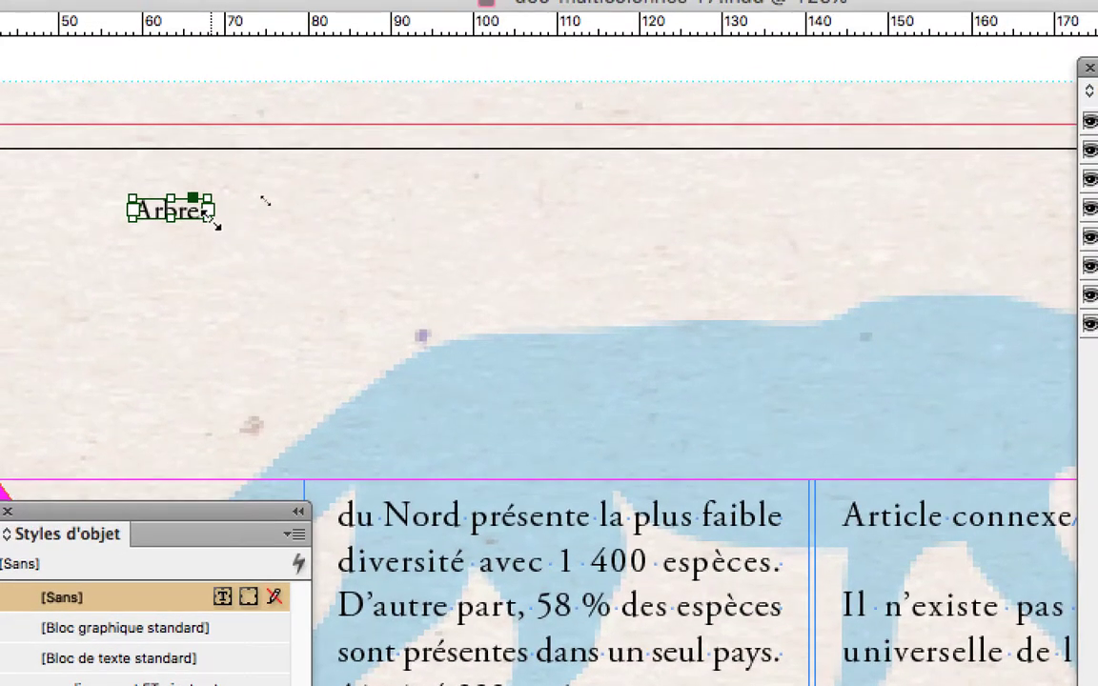
pyautogui.moveTo(255, 149); pyautogui.dragTo(328, 207)
pyautogui.moveTo(237, 243); pyautogui.dragTo(627, 409)
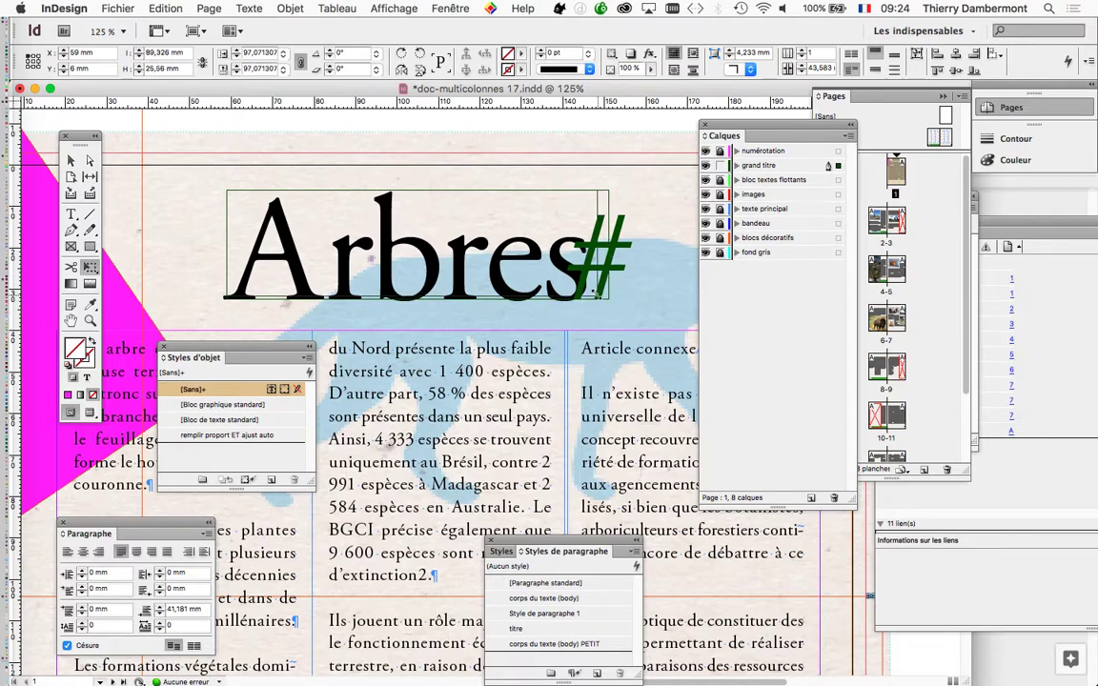
pyautogui.press('super+minus')
pyautogui.press('super+minus')
pyautogui.press('super+minus')
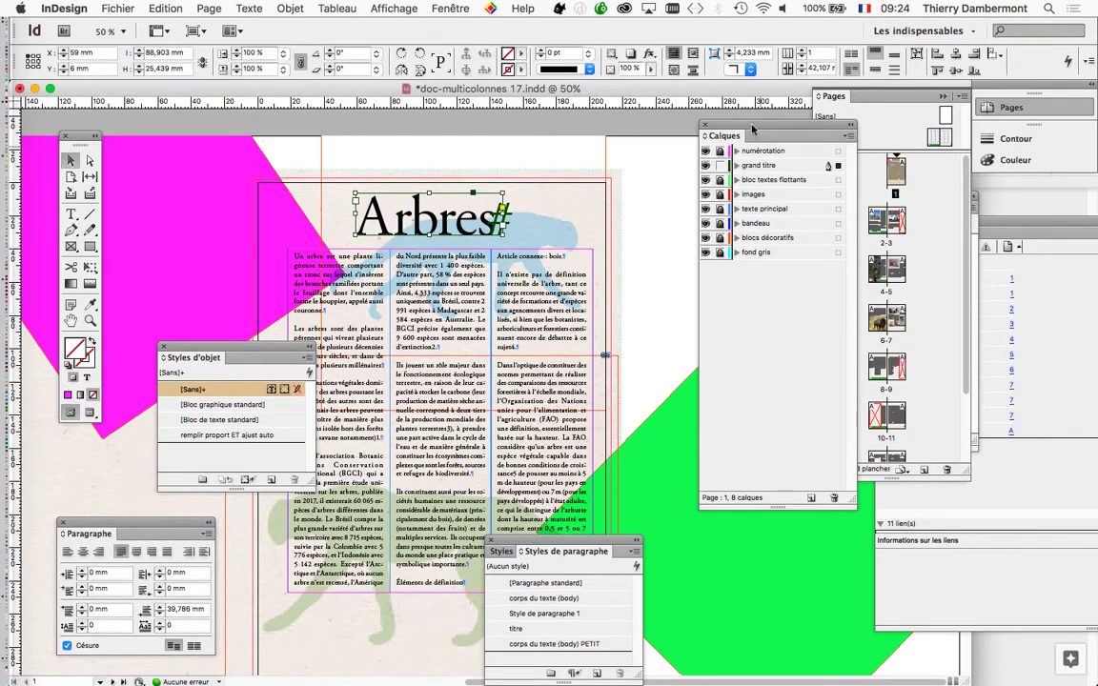
# Step: Move the Calques panel down over the body text and place the Nuancier panel beside the title
pyautogui.moveTo(752, 129); pyautogui.dragTo(659, 129)
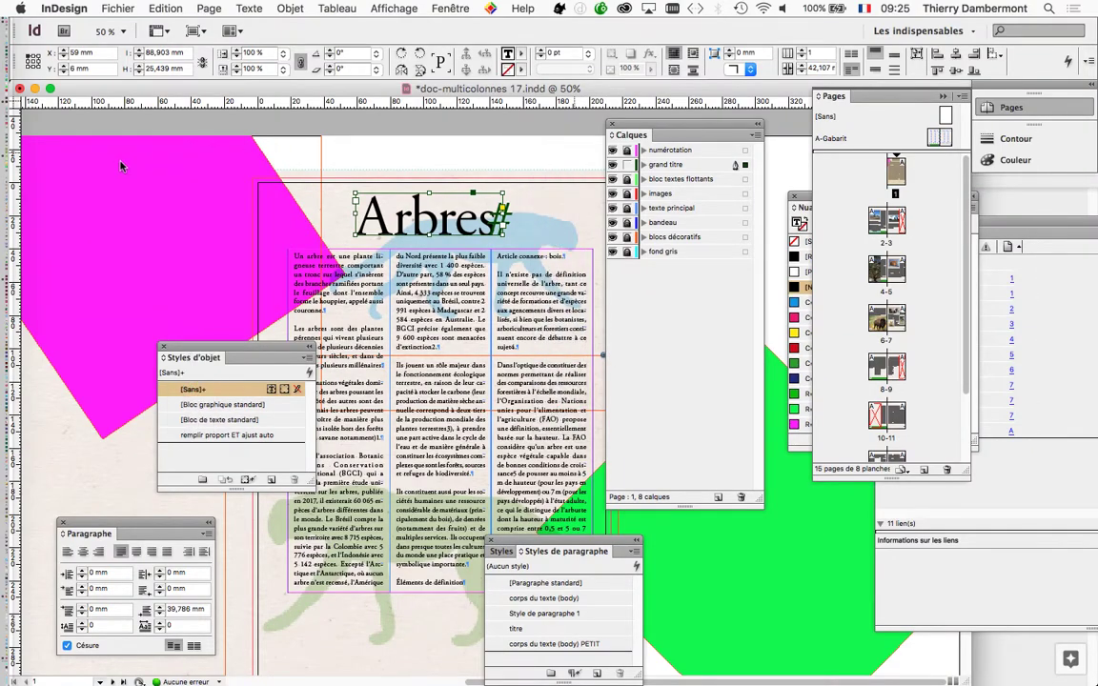
pyautogui.moveTo(709, 133); pyautogui.dragTo(420, 347)
pyautogui.moveTo(807, 197); pyautogui.dragTo(566, 164)
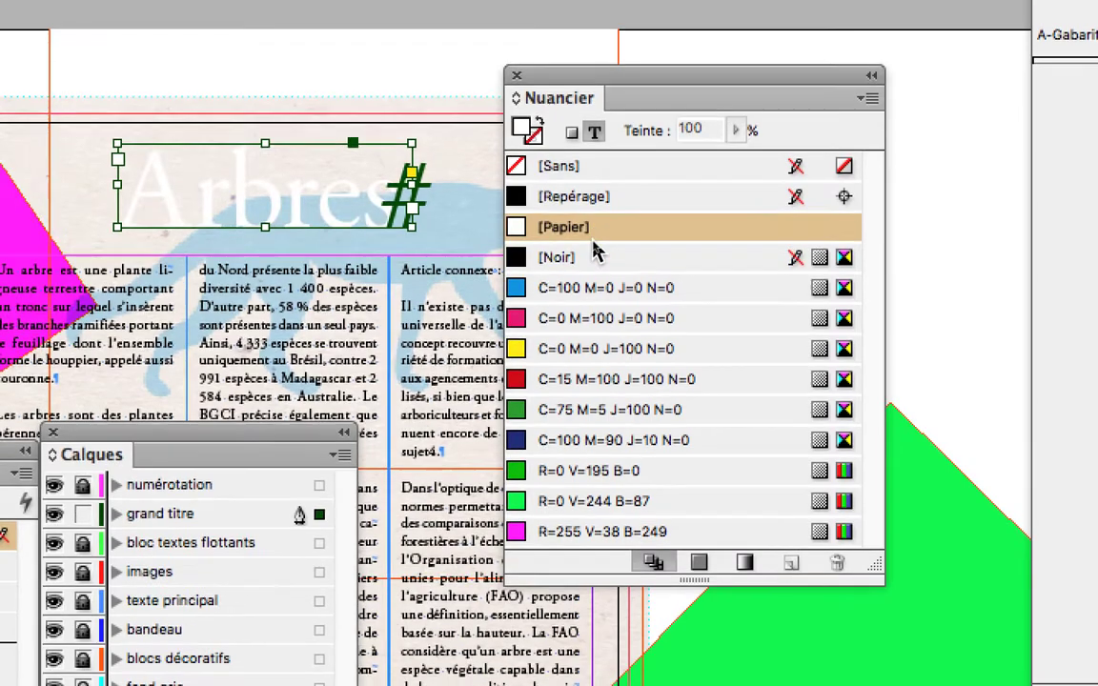
# Step: Set the title text's colour to [Noir], and lengthen and reposition the Nuancier panel so its whole swatch list fits
pyautogui.click(593, 261)
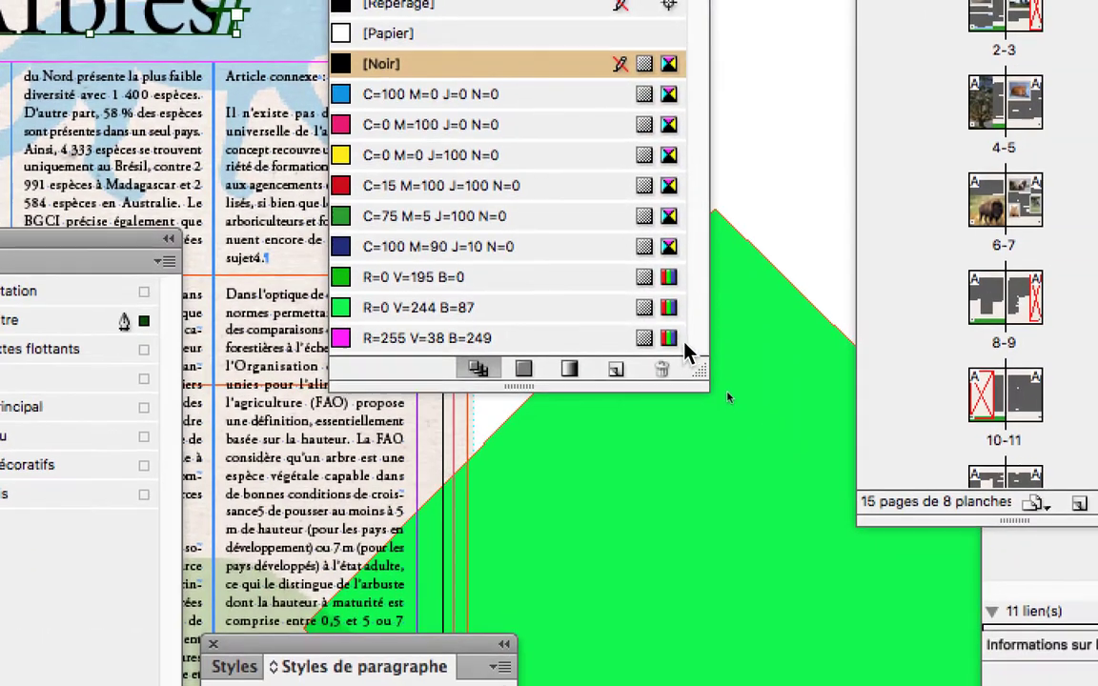
pyautogui.moveTo(694, 369); pyautogui.dragTo(676, 456)
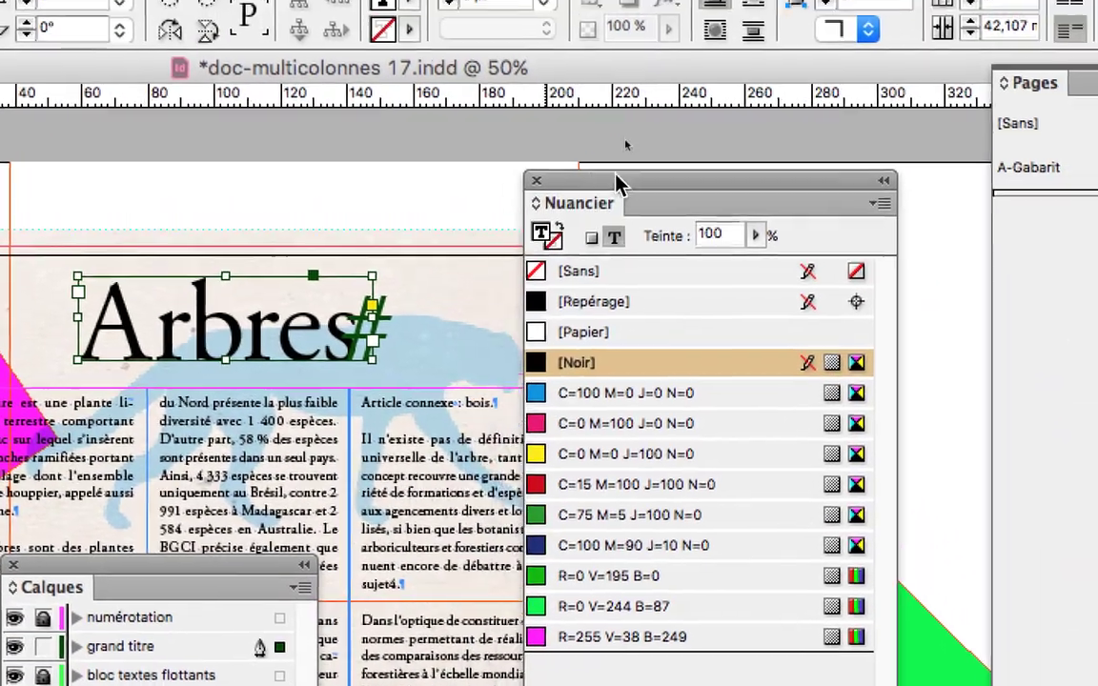
pyautogui.moveTo(616, 177); pyautogui.dragTo(523, 135)
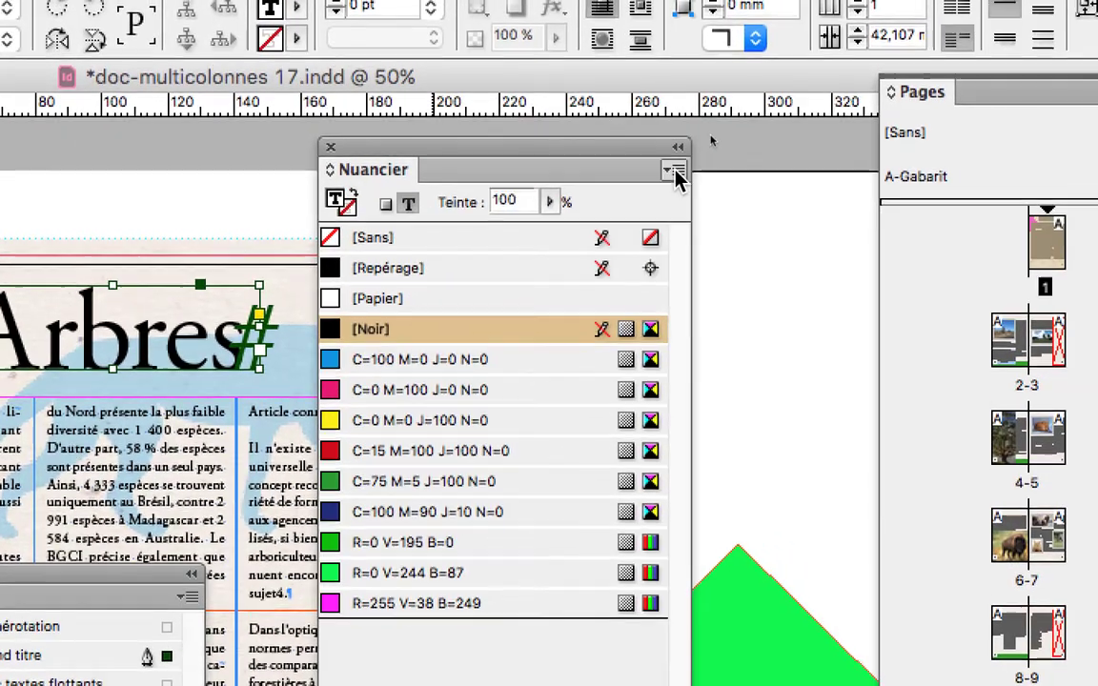
# Step: Start a new colour swatch in RVB mode with Rouge, Vert and Bleu each set to 255
pyautogui.click(707, 172)
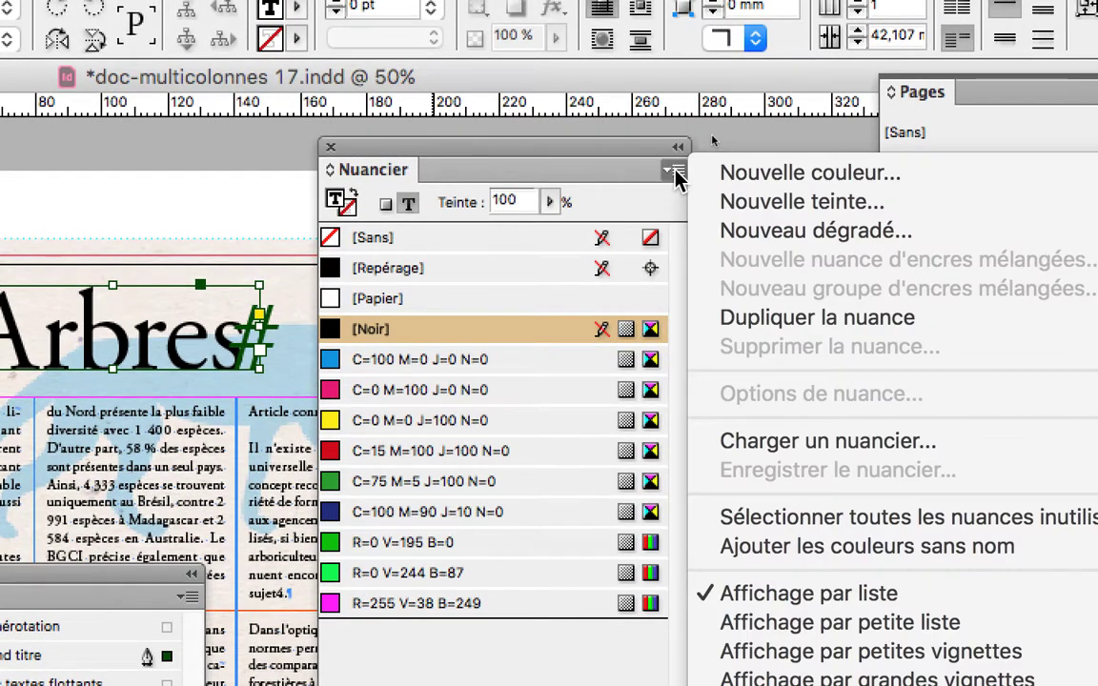
pyautogui.click(710, 174)
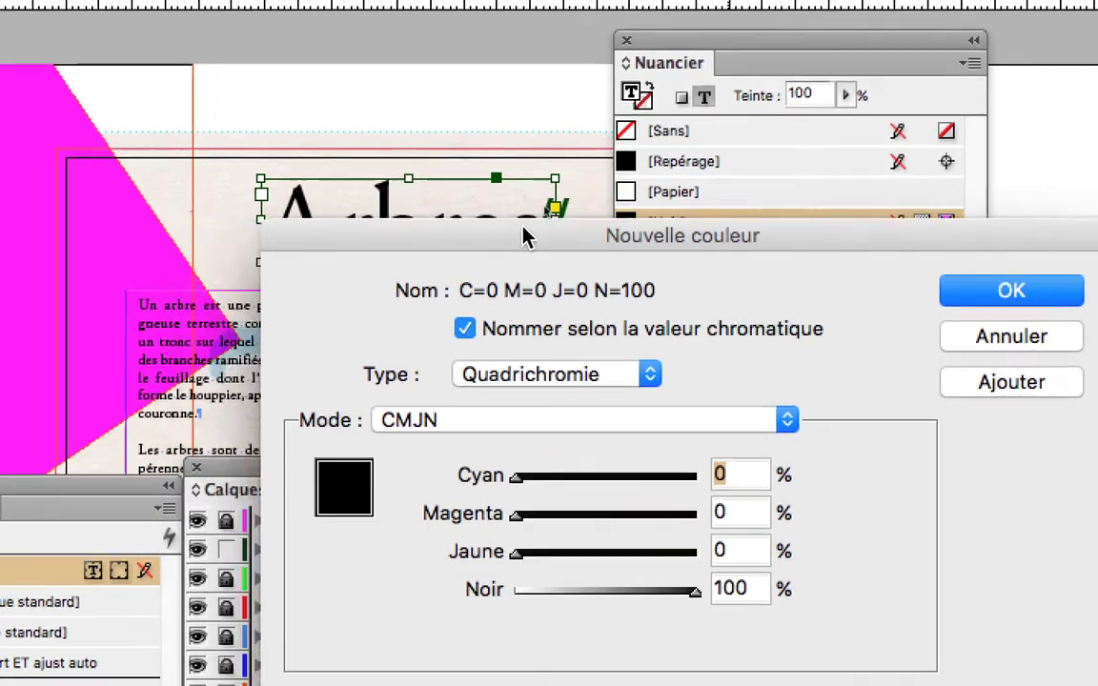
pyautogui.moveTo(208, 345); pyautogui.dragTo(739, 140)
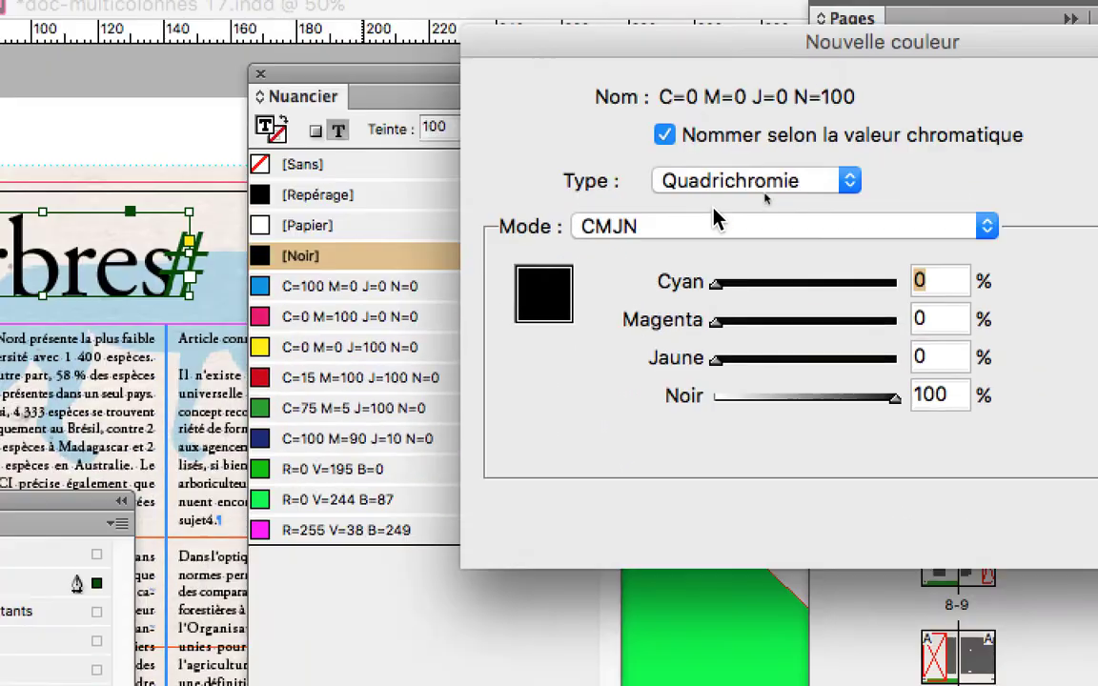
pyautogui.click(692, 365)
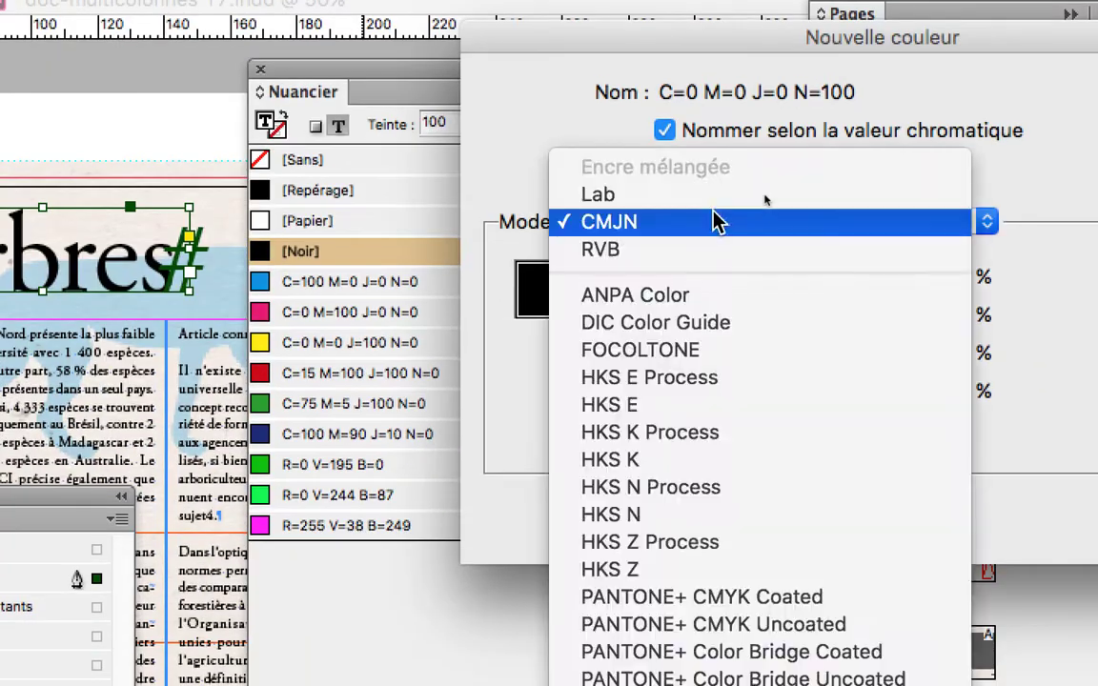
pyautogui.click(717, 248)
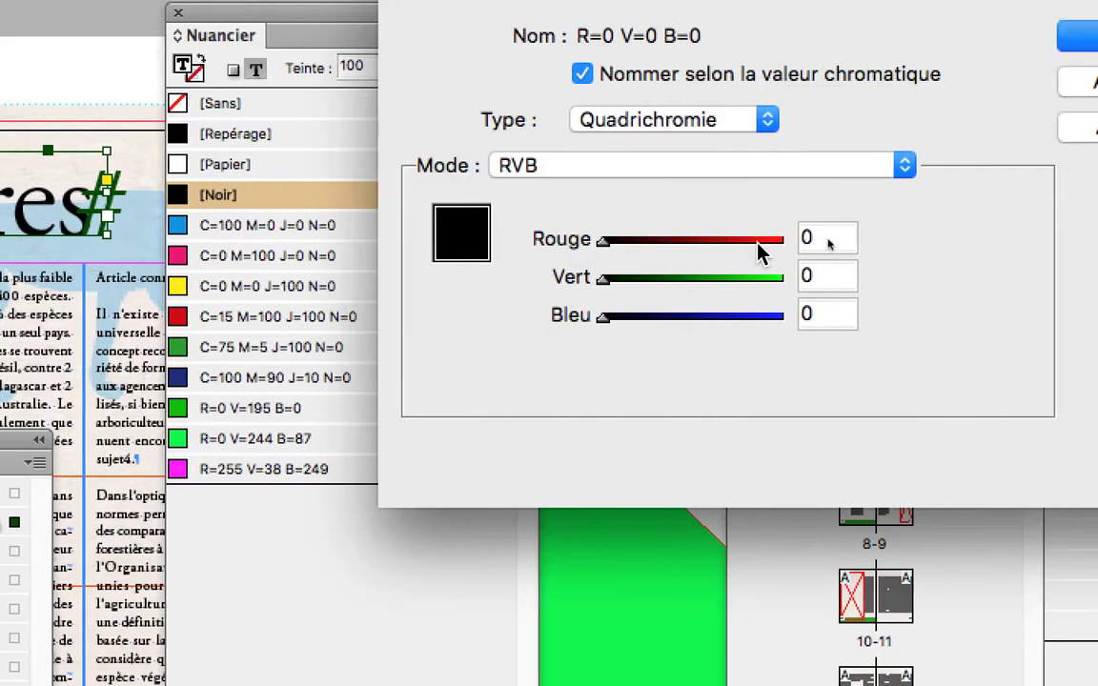
pyautogui.click(860, 269)
pyautogui.click(860, 307)
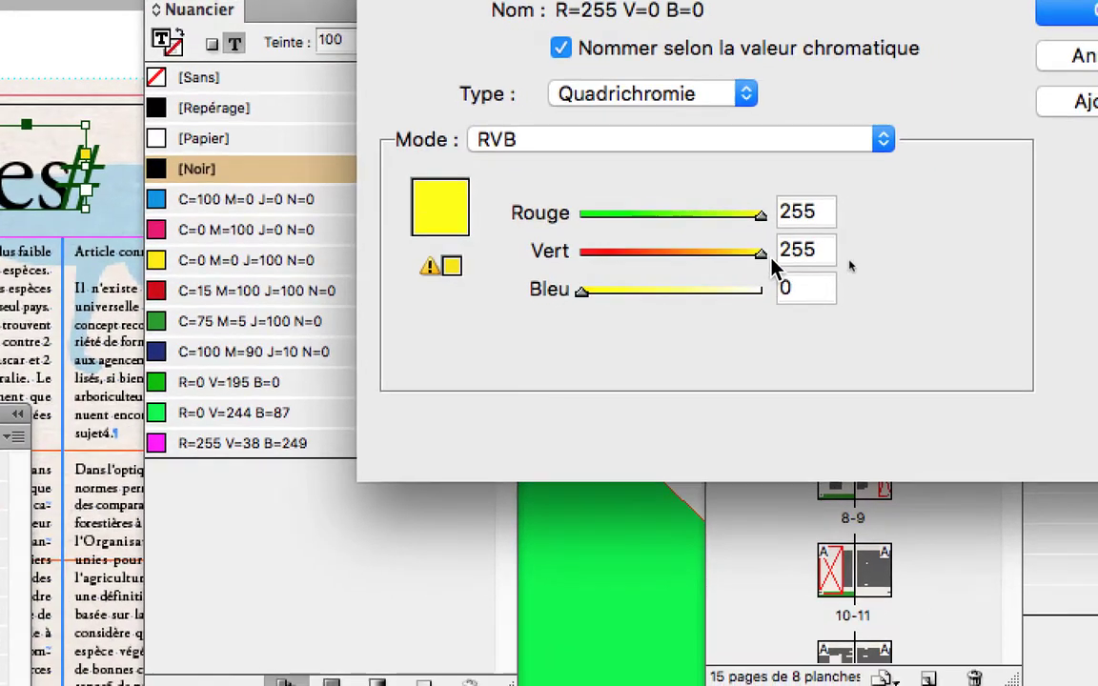
pyautogui.click(761, 291)
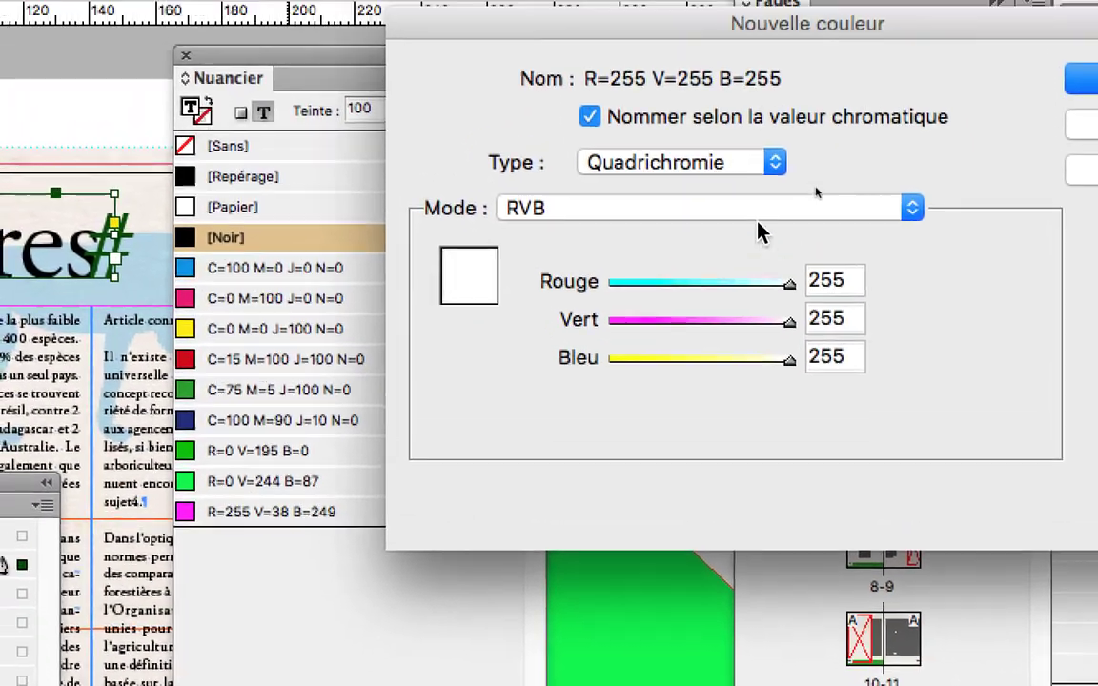
# Step: Name the swatch "blanc des GRANDS titres" instead of by colour value, create it for the title text and deselect the title
pyautogui.click(690, 119)
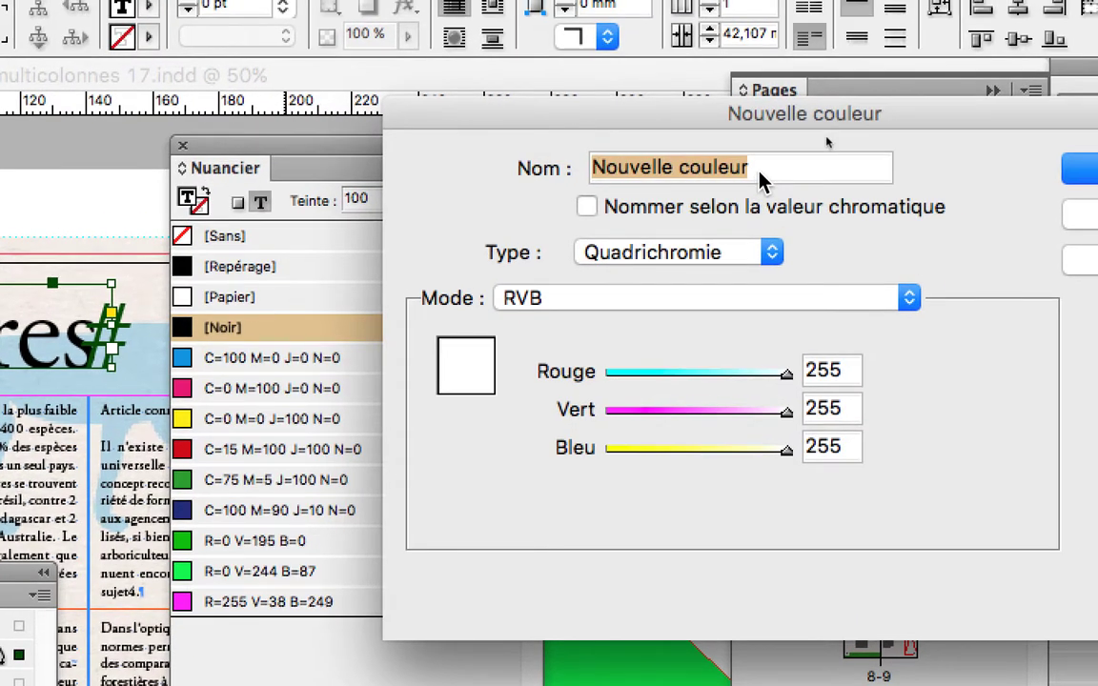
pyautogui.write('blanc des titres')
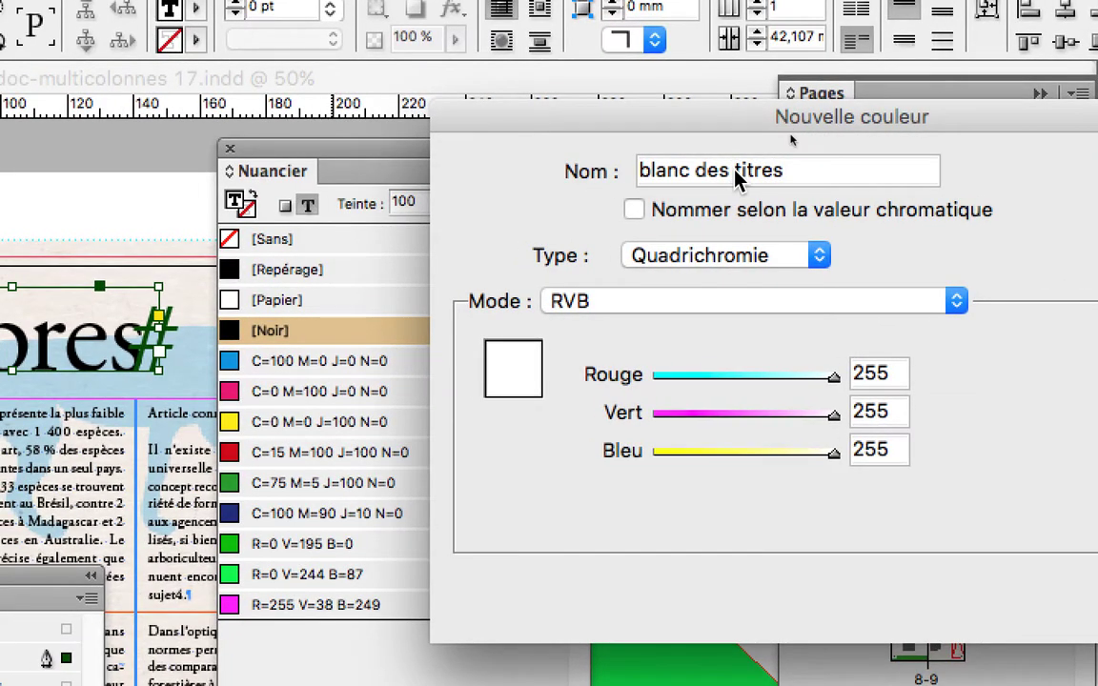
pyautogui.click(735, 172)
pyautogui.write('GRABNDS')
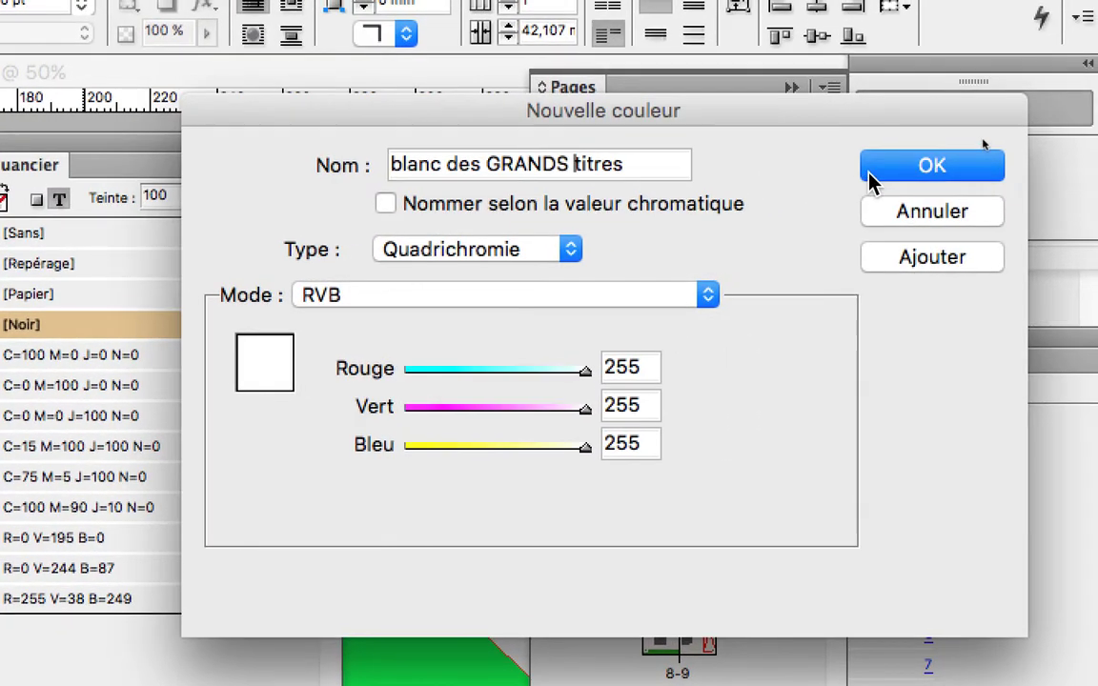
pyautogui.click(867, 173)
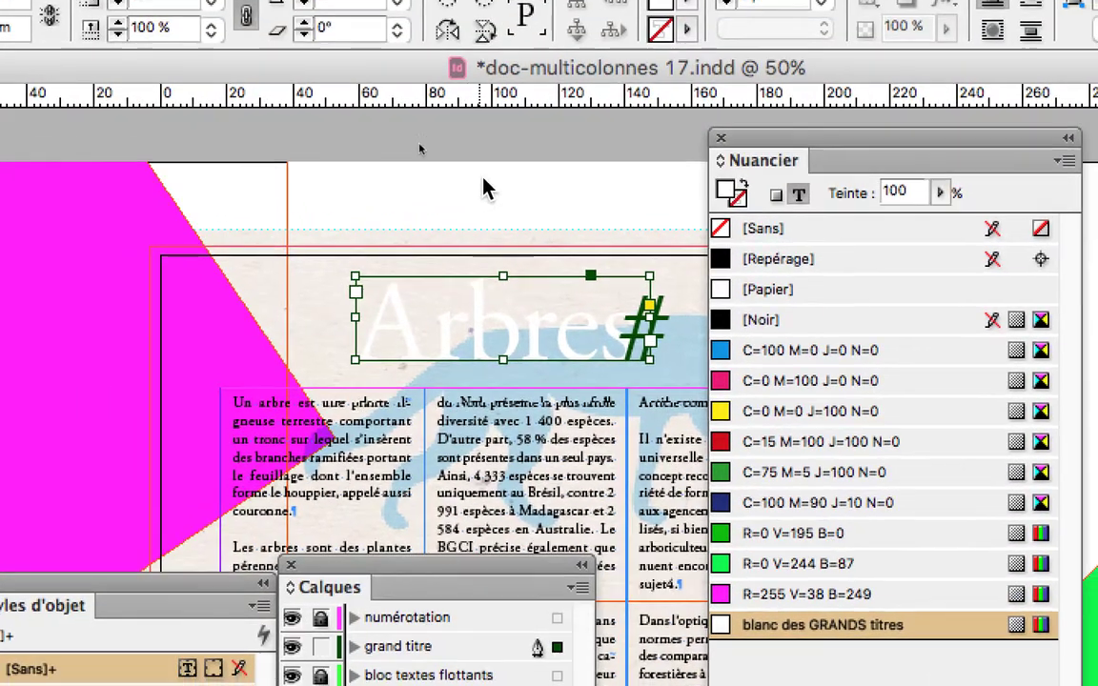
pyautogui.click(485, 180)
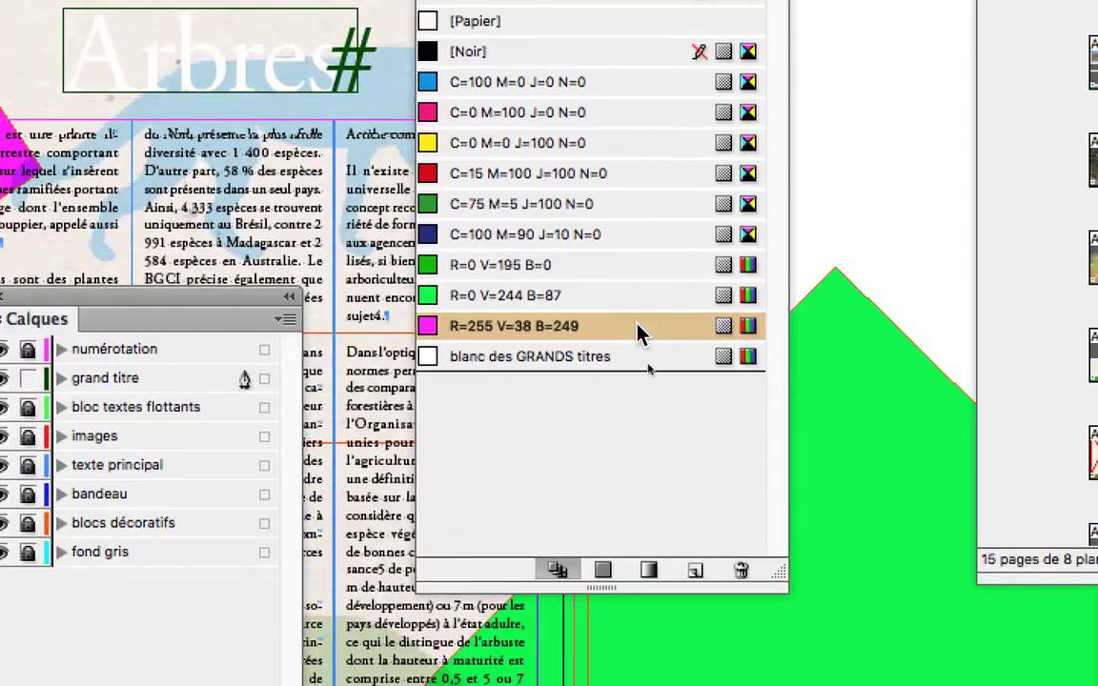
# Step: Edit the "blanc des GRANDS titres" swatch with preview enabled, lowering Bleu to 167 for a pale yellow, and apply the change
pyautogui.click(940, 628)
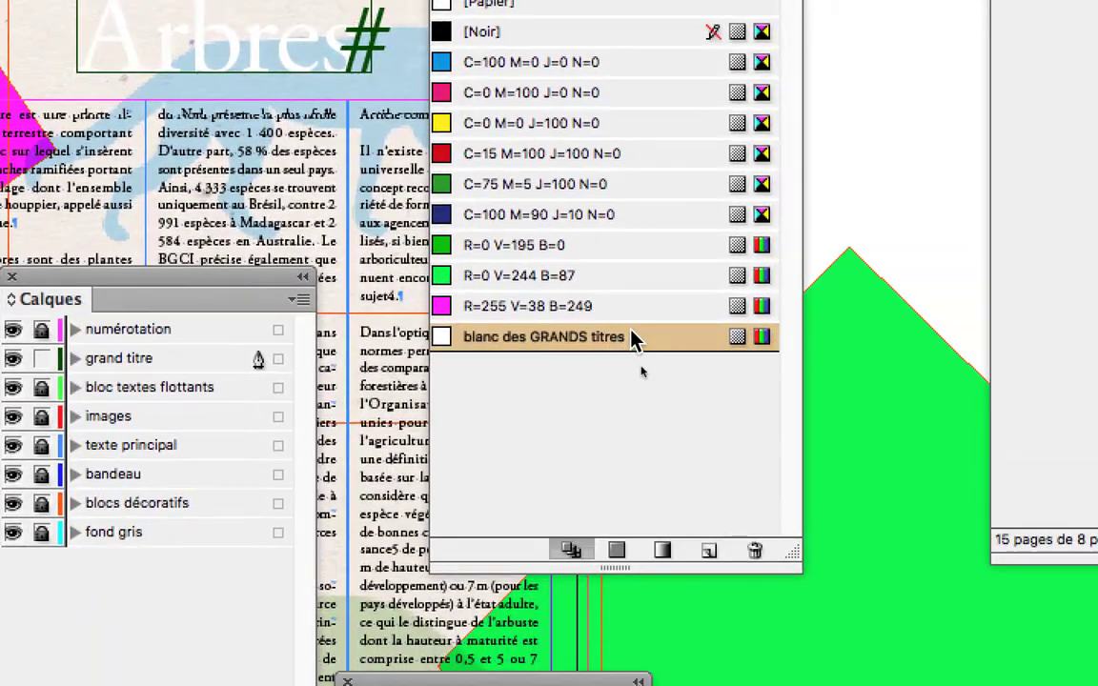
pyautogui.doubleClick(631, 337)
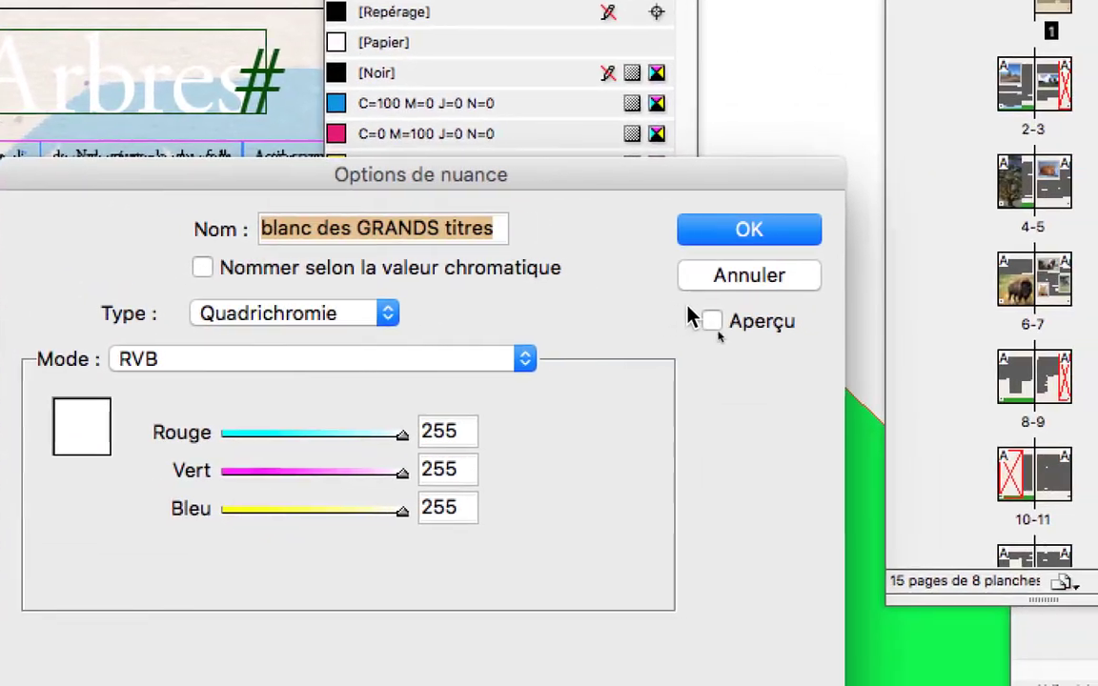
pyautogui.click(846, 377)
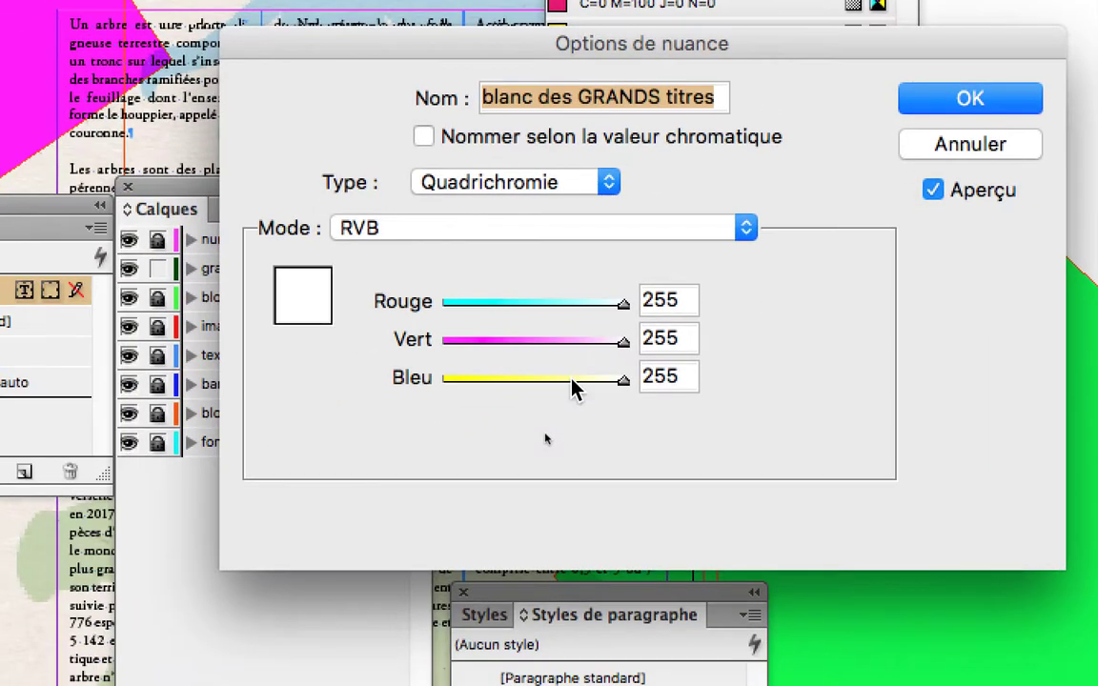
pyautogui.click(327, 506)
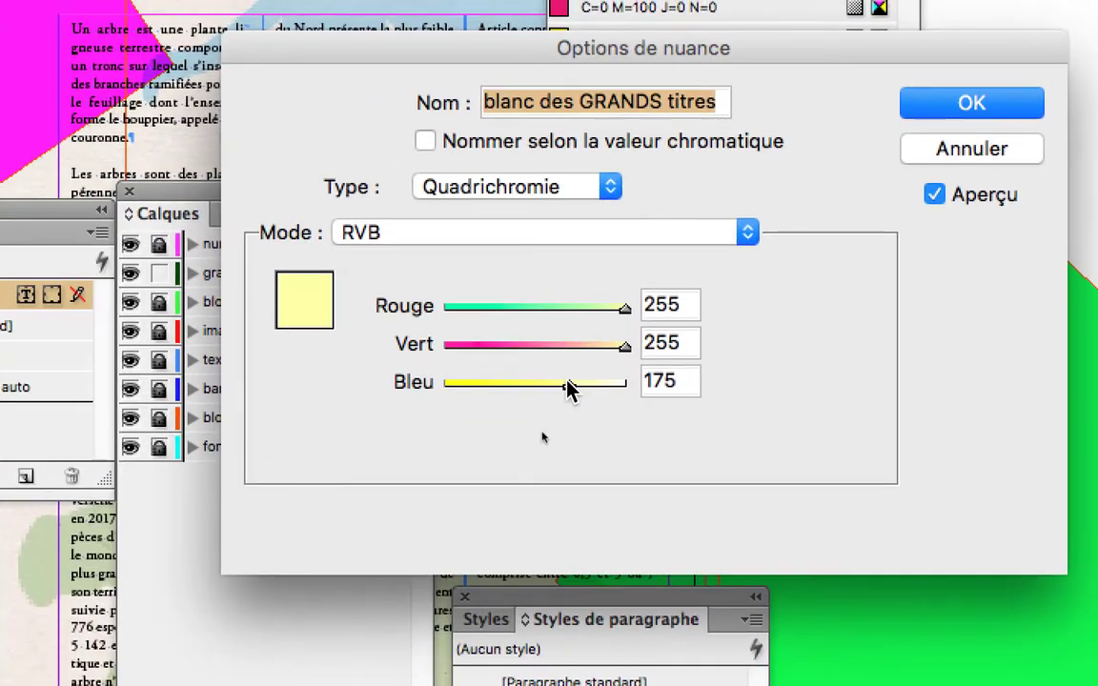
pyautogui.moveTo(470, 518); pyautogui.dragTo(463, 520)
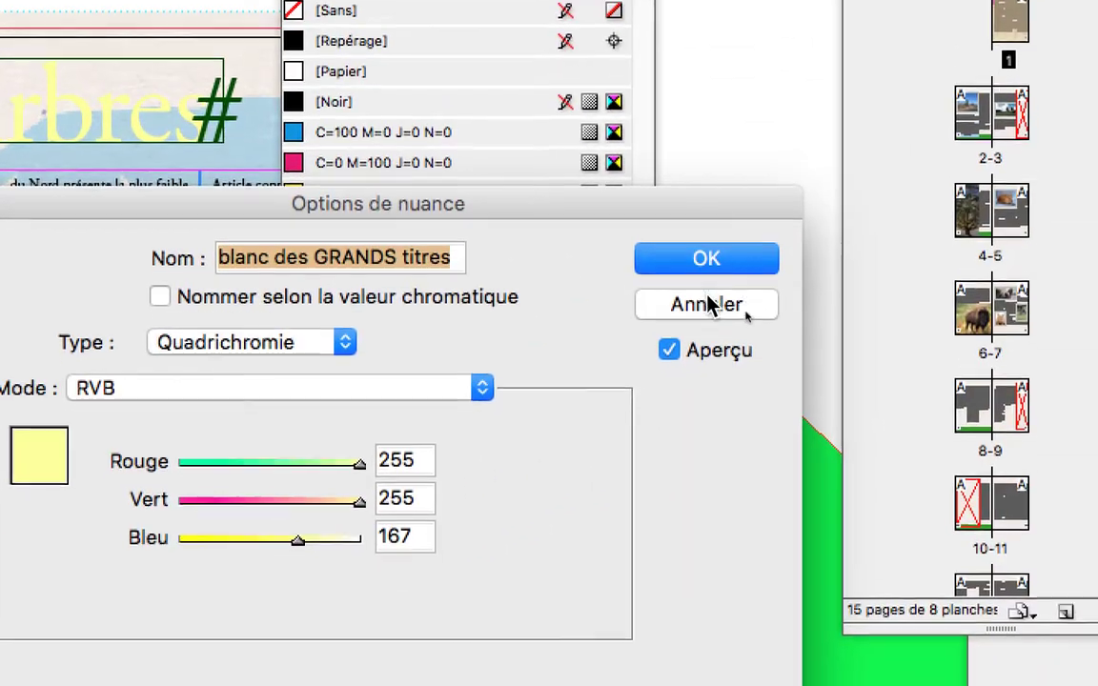
pyautogui.click(1025, 317)
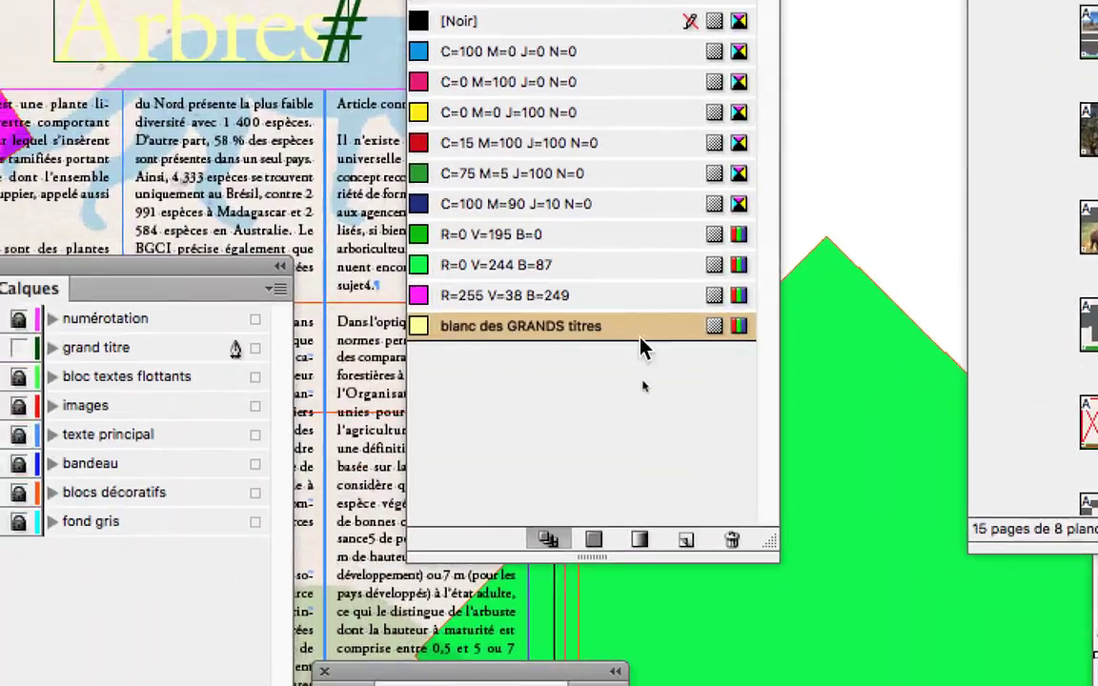